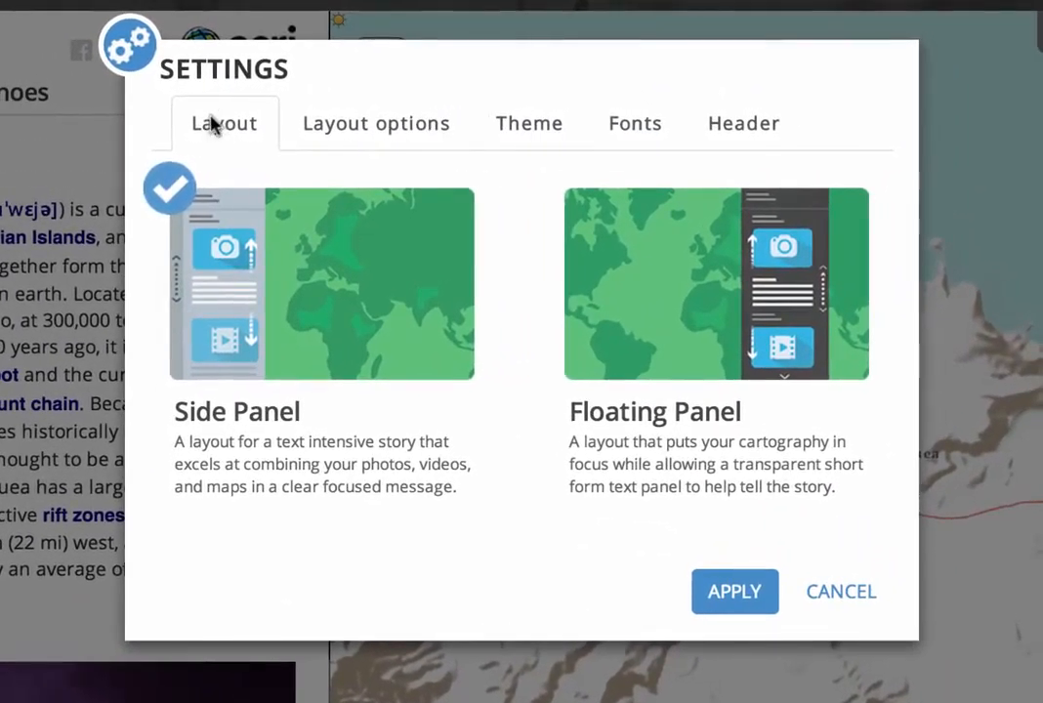
Try the side panel on the right of the main stage and return it to the left
left_click(386, 134)
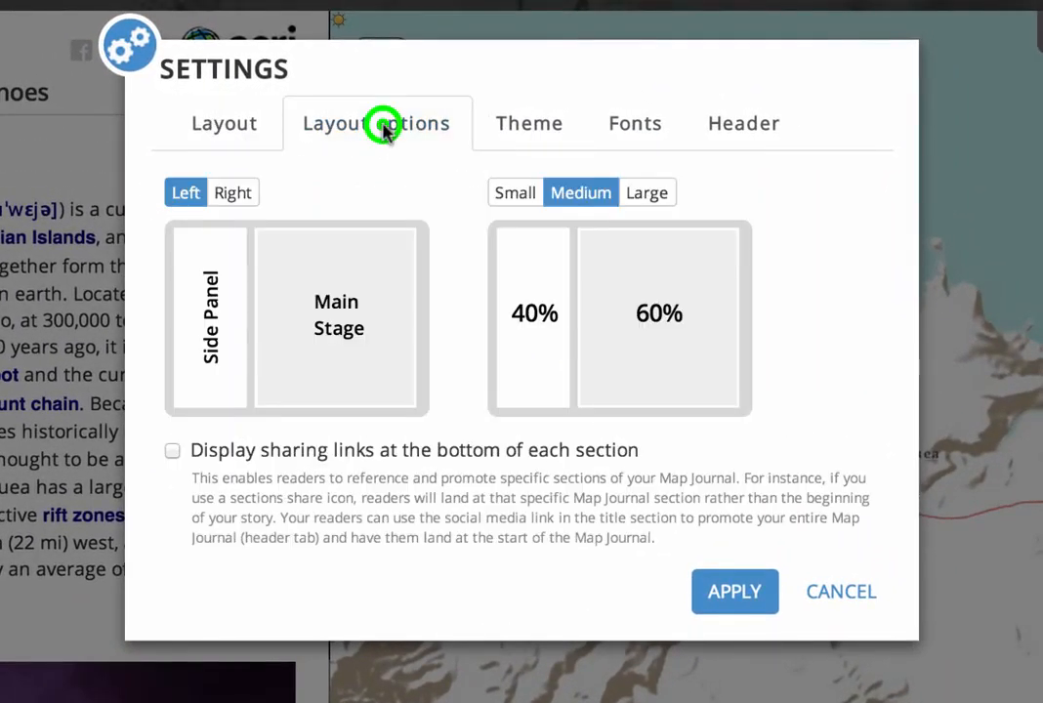
left_click(231, 195)
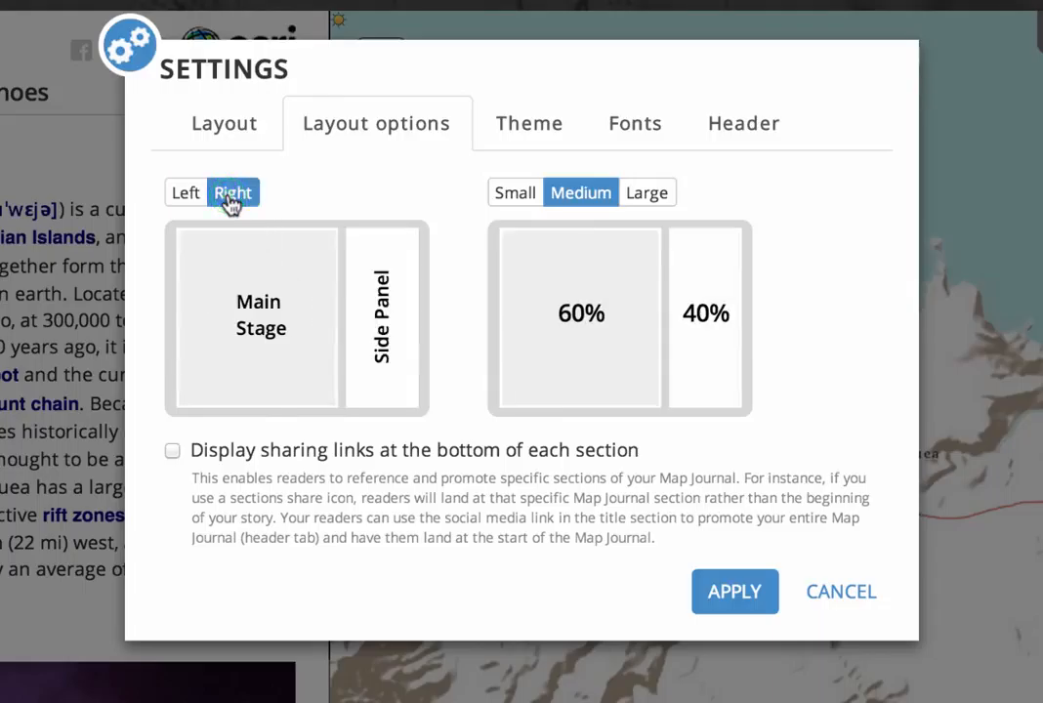
left_click(179, 195)
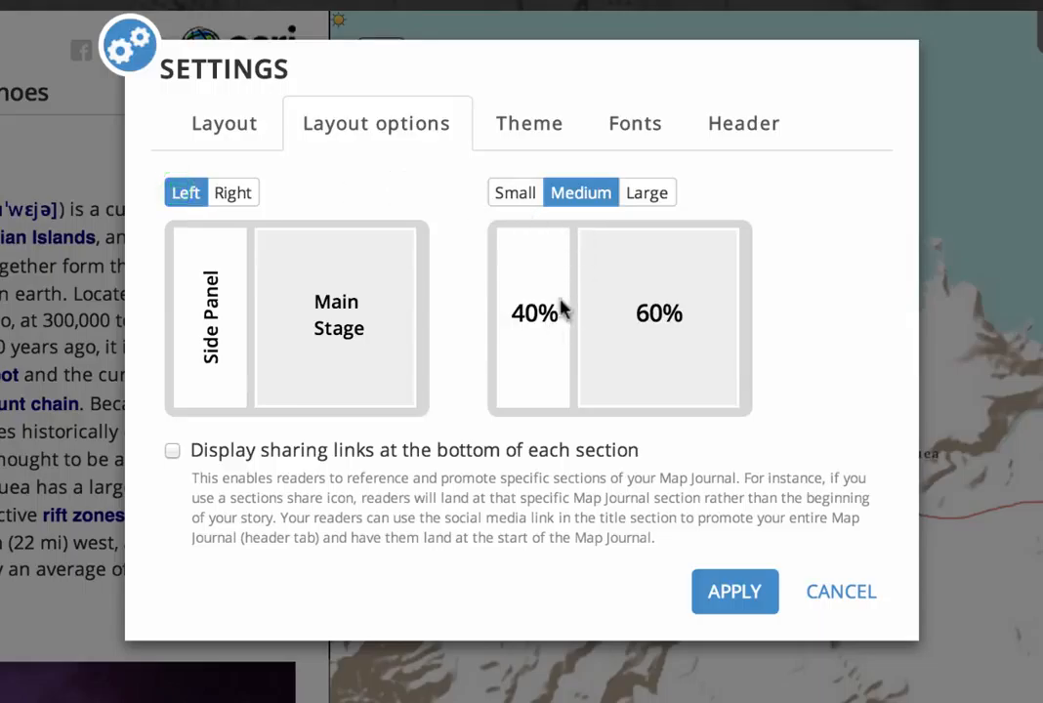
Choose the theme with a brown strip, cream side panel and taupe main stage
left_click(529, 131)
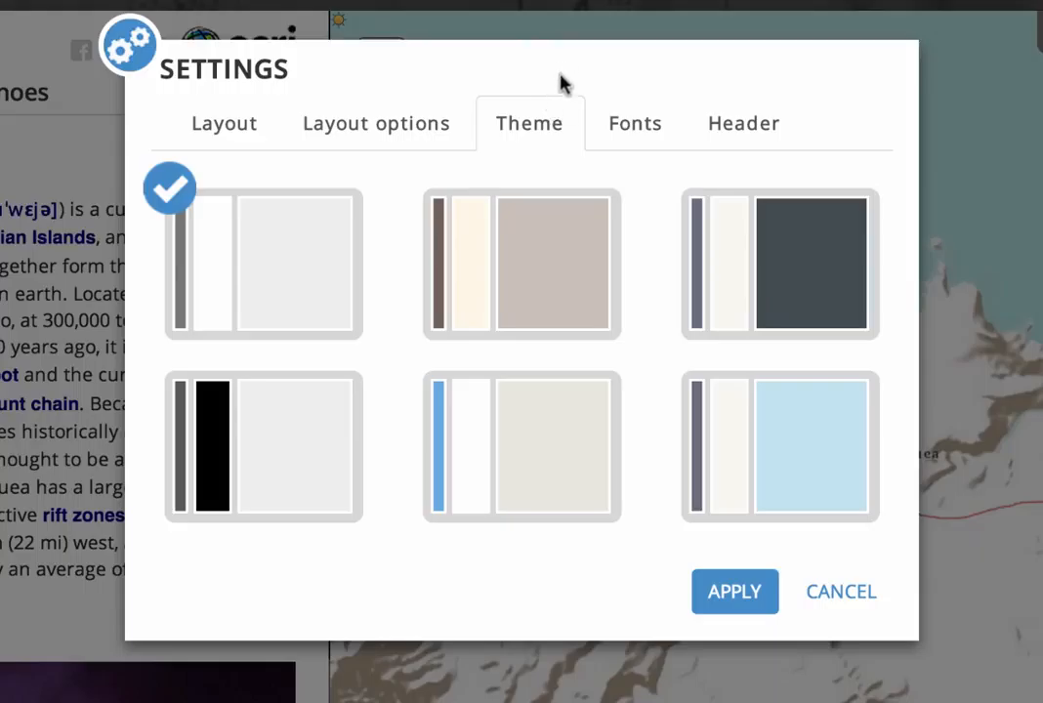
left_click(559, 277)
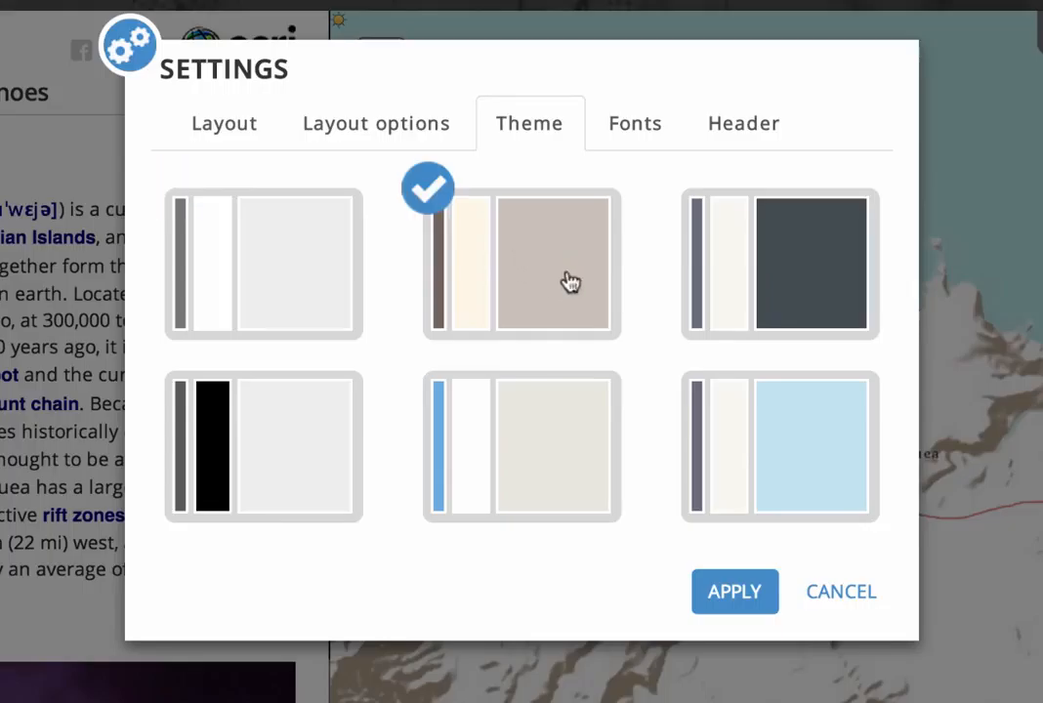
Look through the fonts available for the section title without changing the selection
left_click(624, 122)
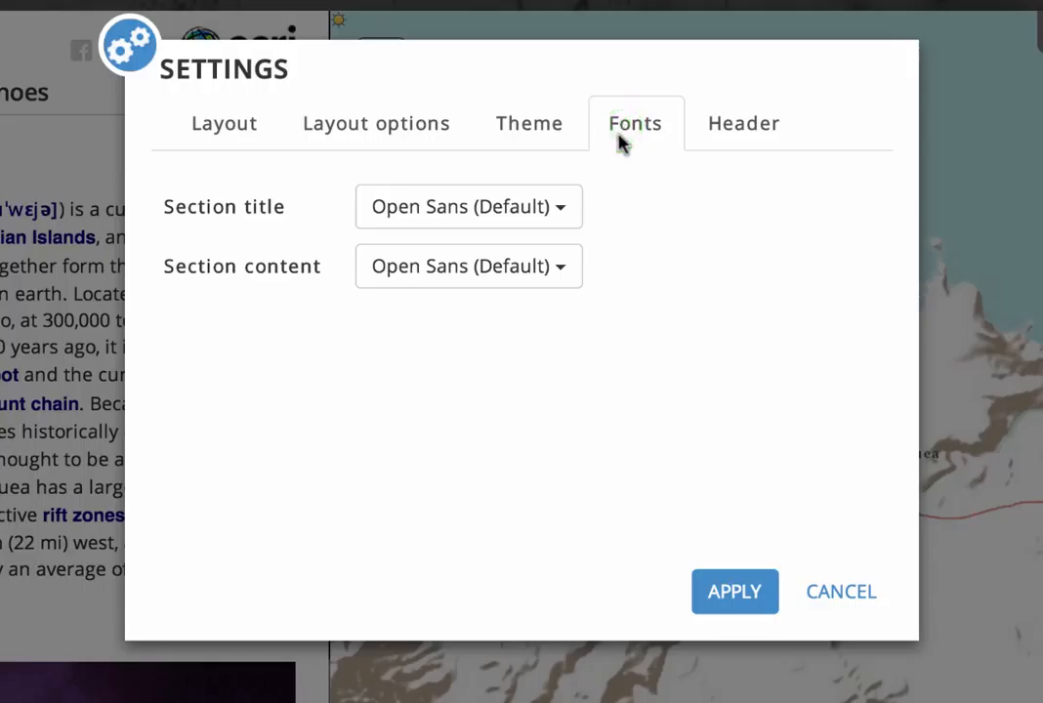
left_click(545, 212)
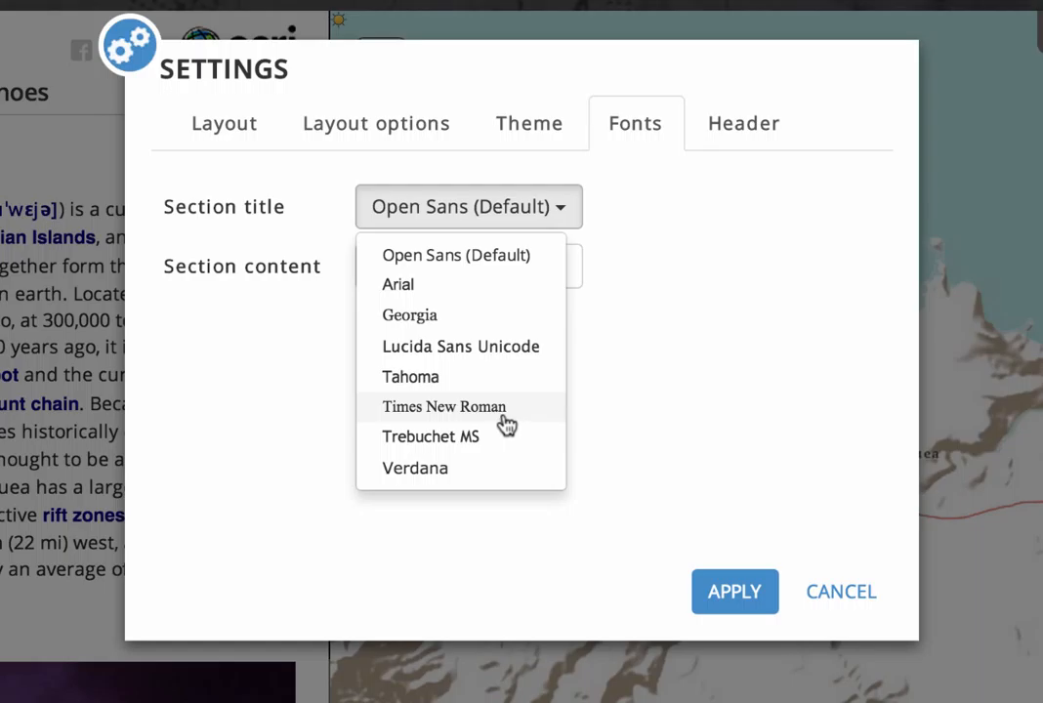
left_click(700, 259)
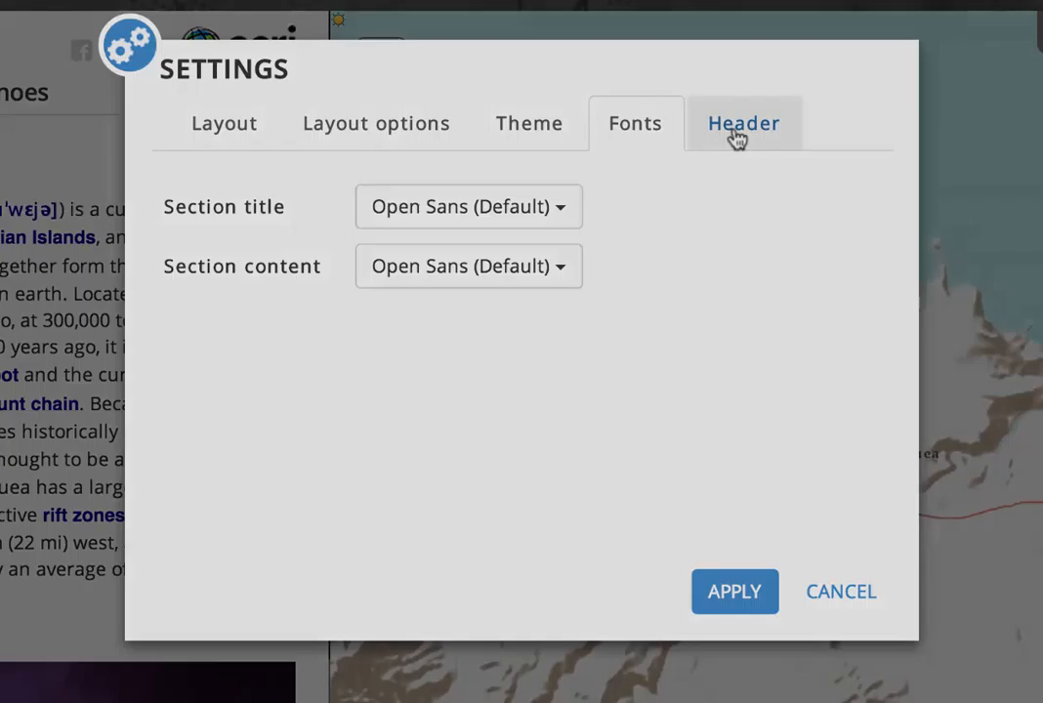
Switch the header to a custom logo using the image URL toes.tdsb.on.ca/admin/i/tdsb.gif
left_click(736, 133)
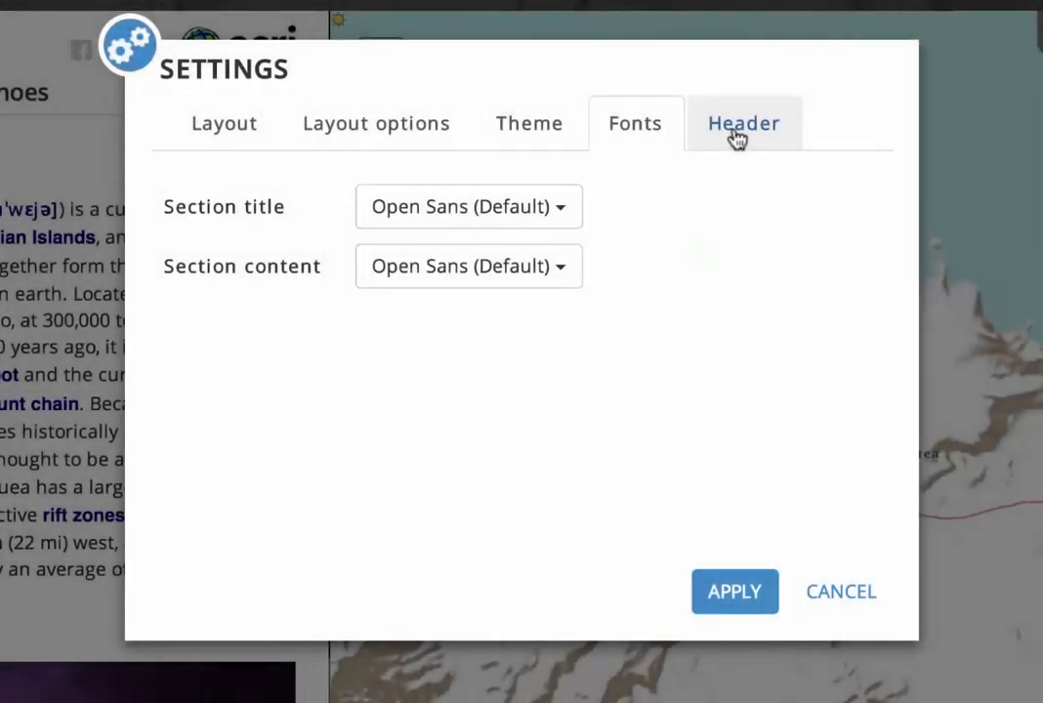
left_click(735, 132)
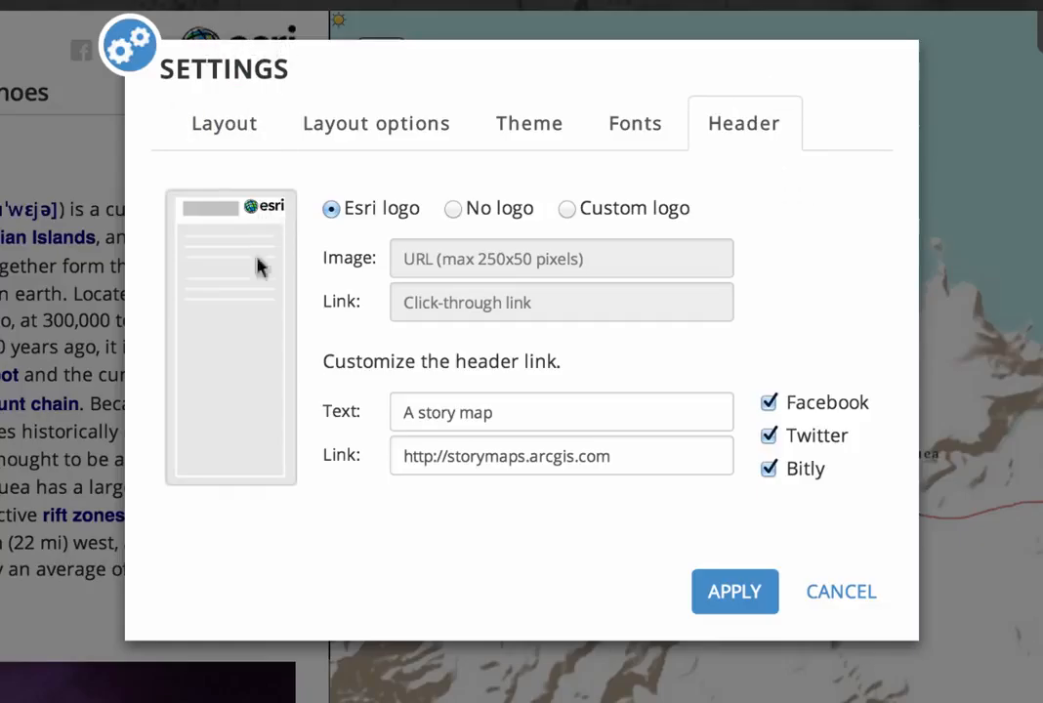
left_click(569, 211)
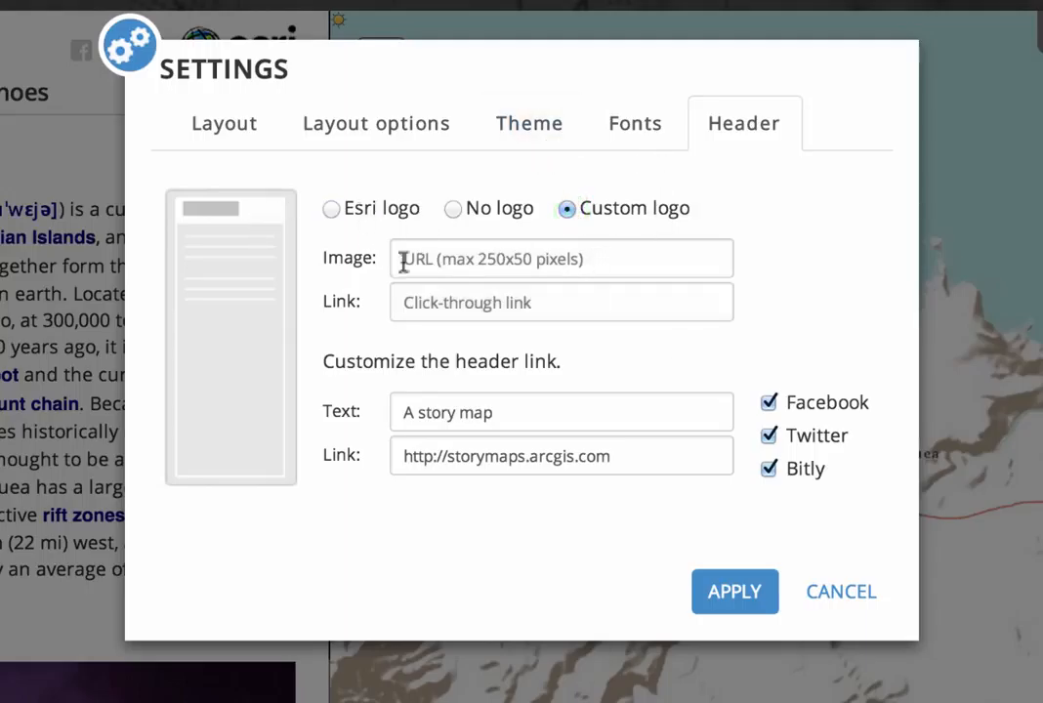
left_click(449, 262)
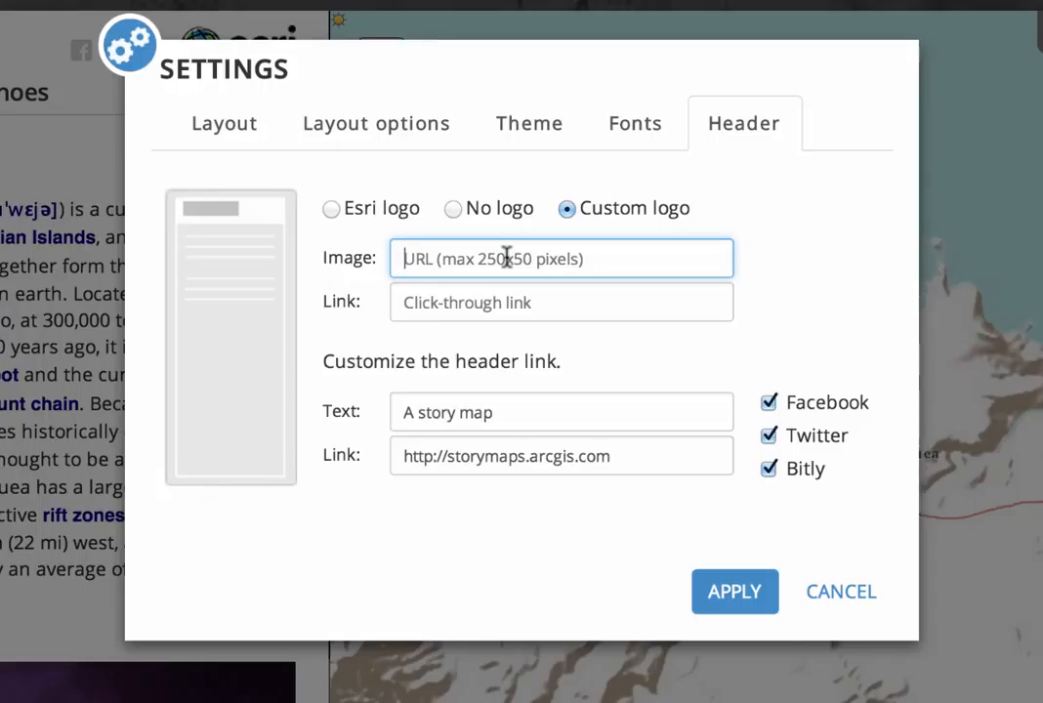
type("toes")
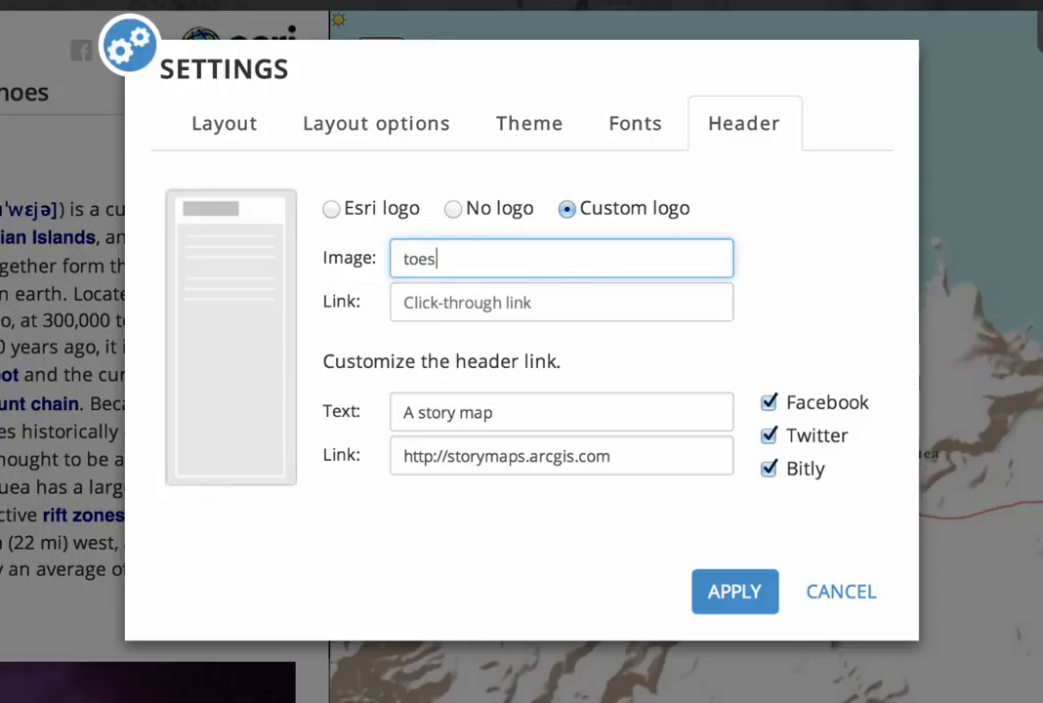
type(".tdsb.")
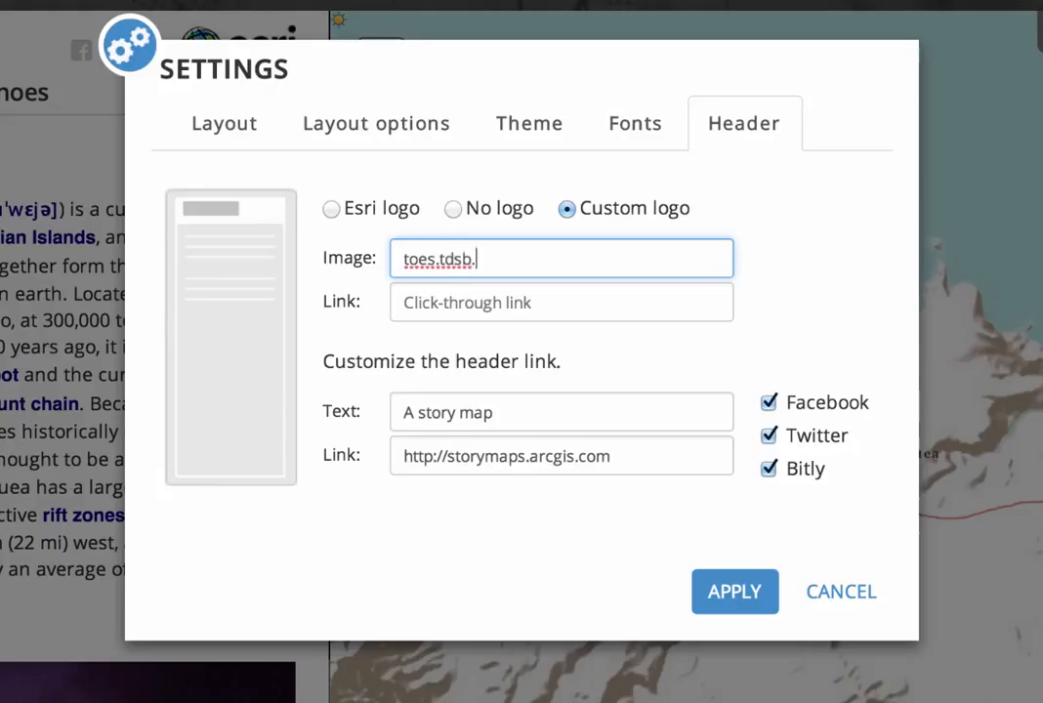
type("on.ca/")
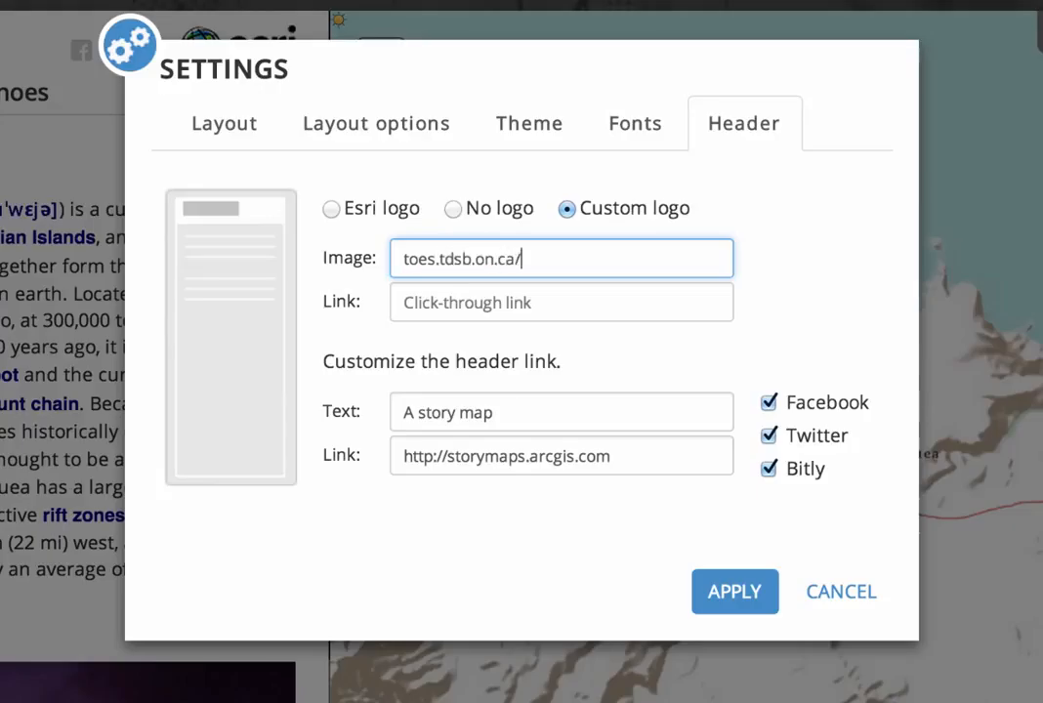
type("admin/i/")
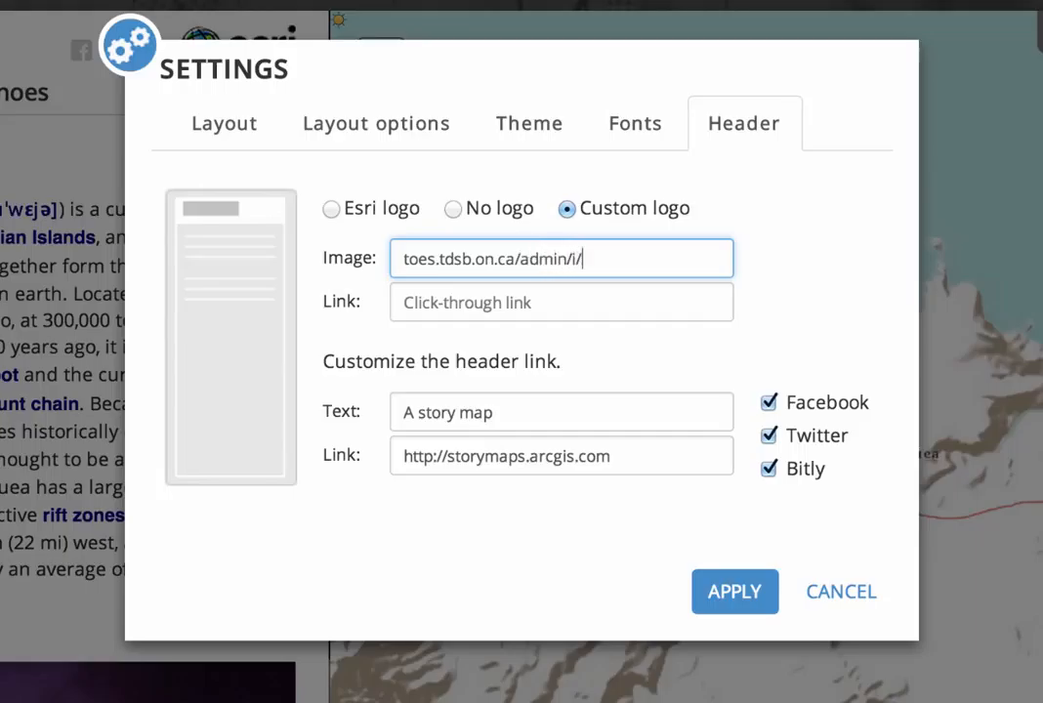
type("tdsb.gif")
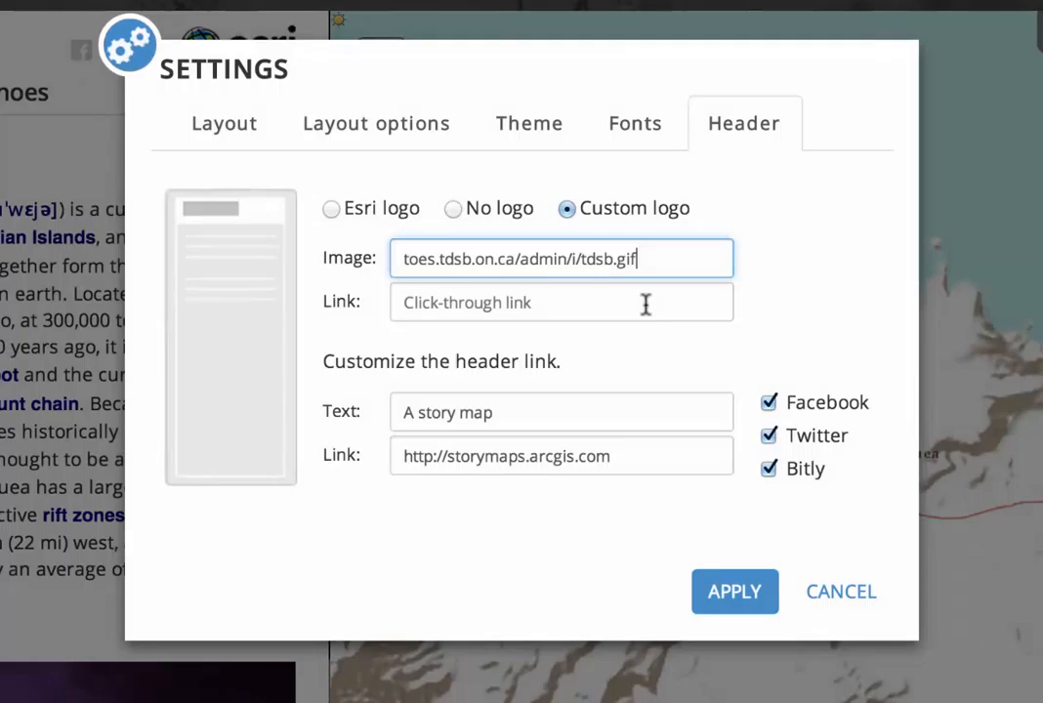
Set the custom logo's click-through link to toes.tdsb.on.ca/day/tusc/programs/grade7/map_gis/, reusing the domain from the image URL
left_click(645, 303)
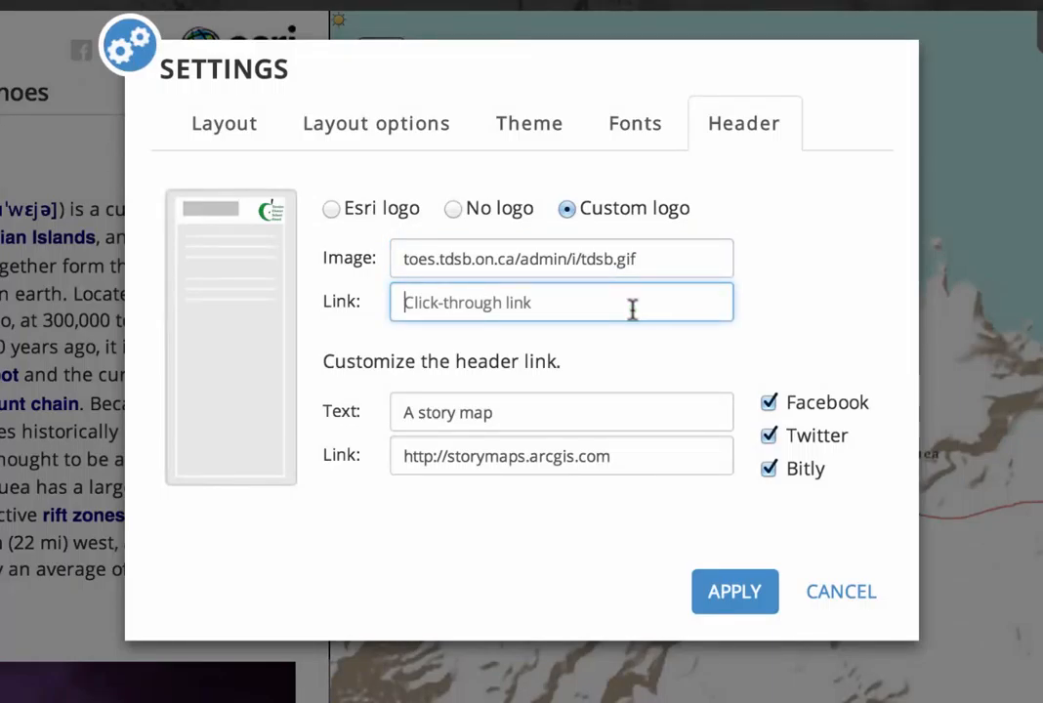
left_click_drag(402, 259, 518, 256)
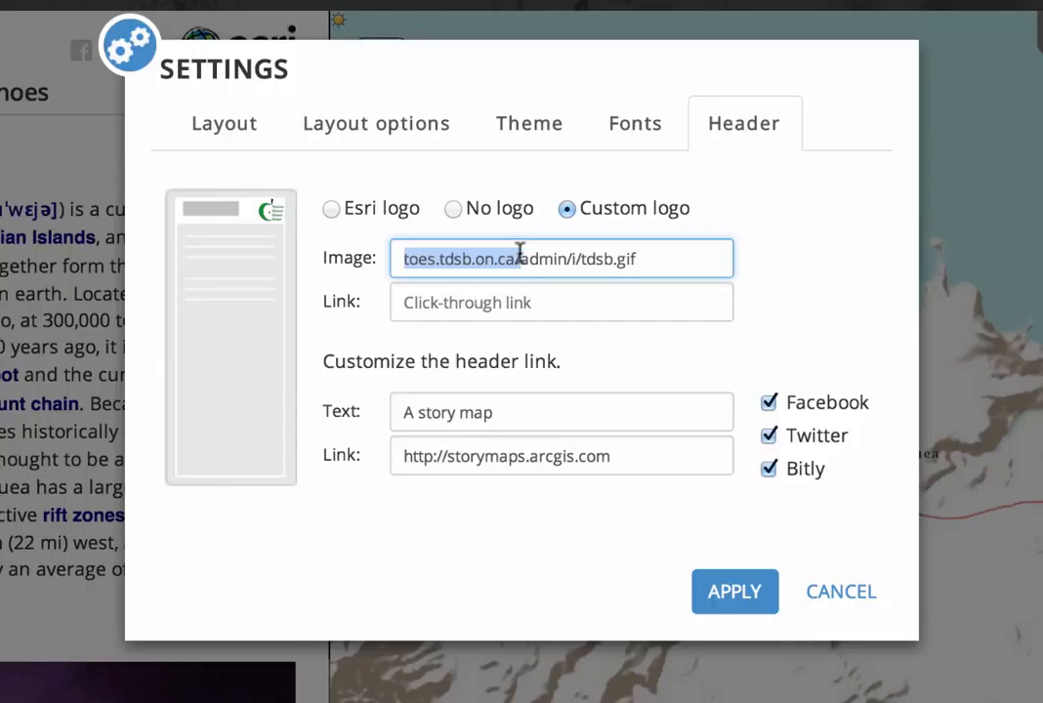
key("ctrl+c")
left_click(473, 304)
key("ctrl+v")
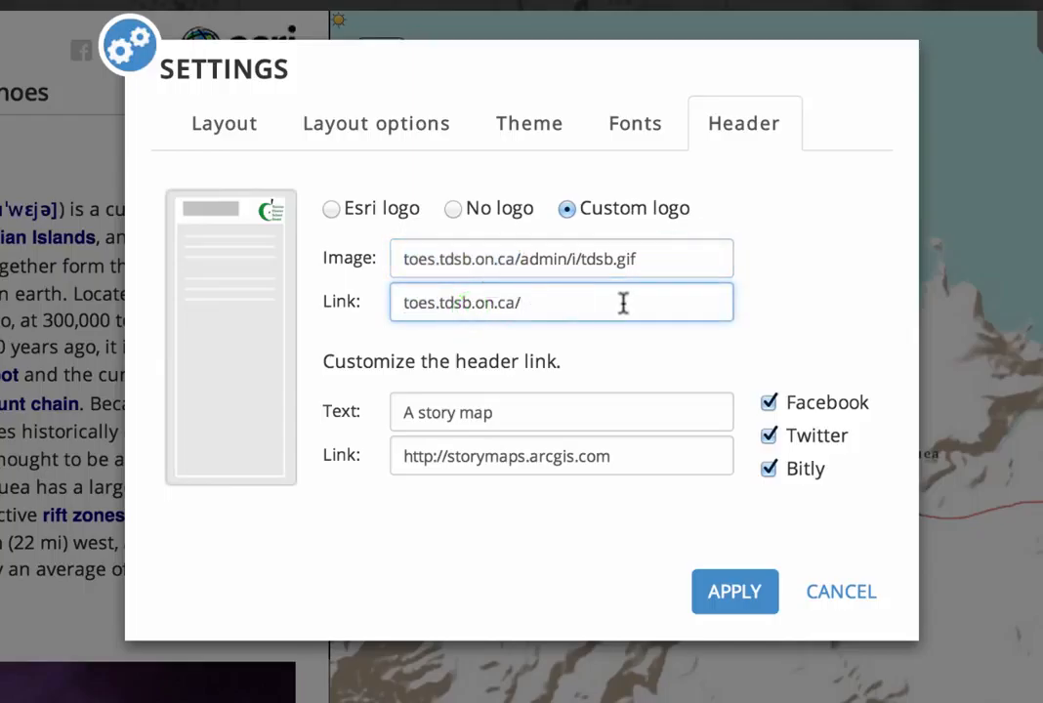
type("day/tusc/programs")
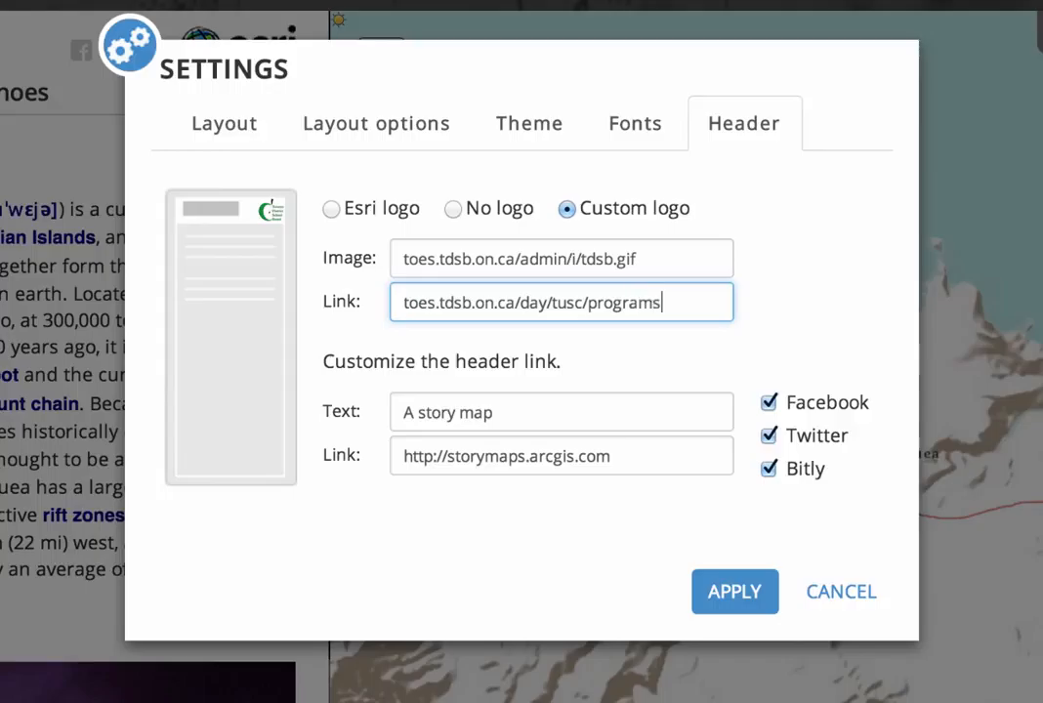
type("/grade7")
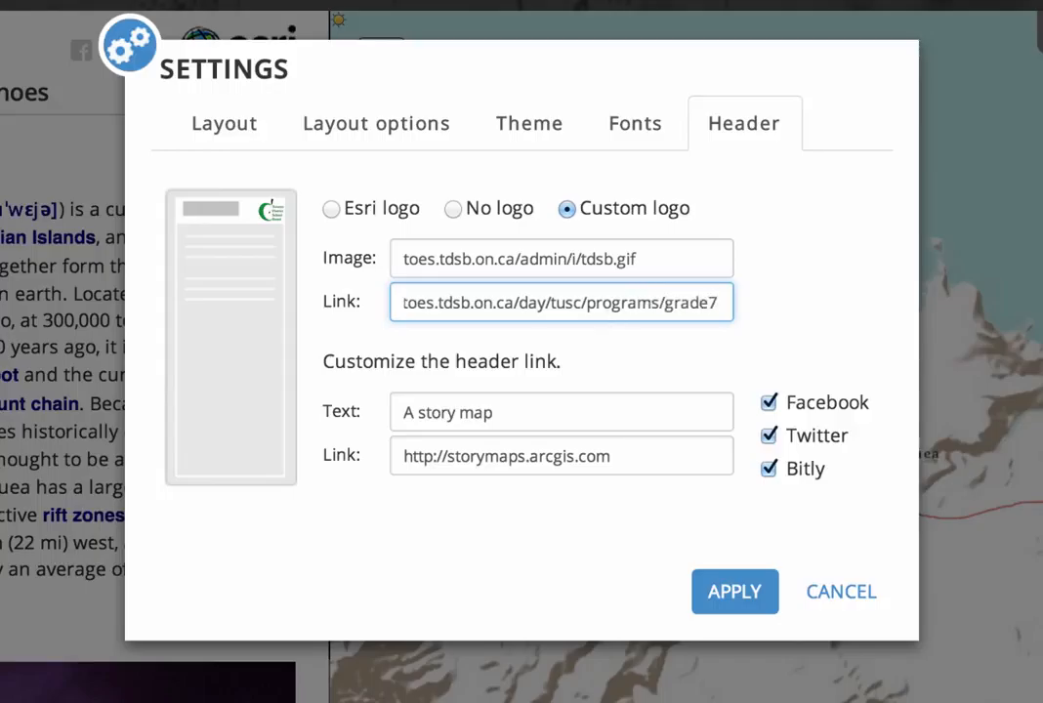
type("/")
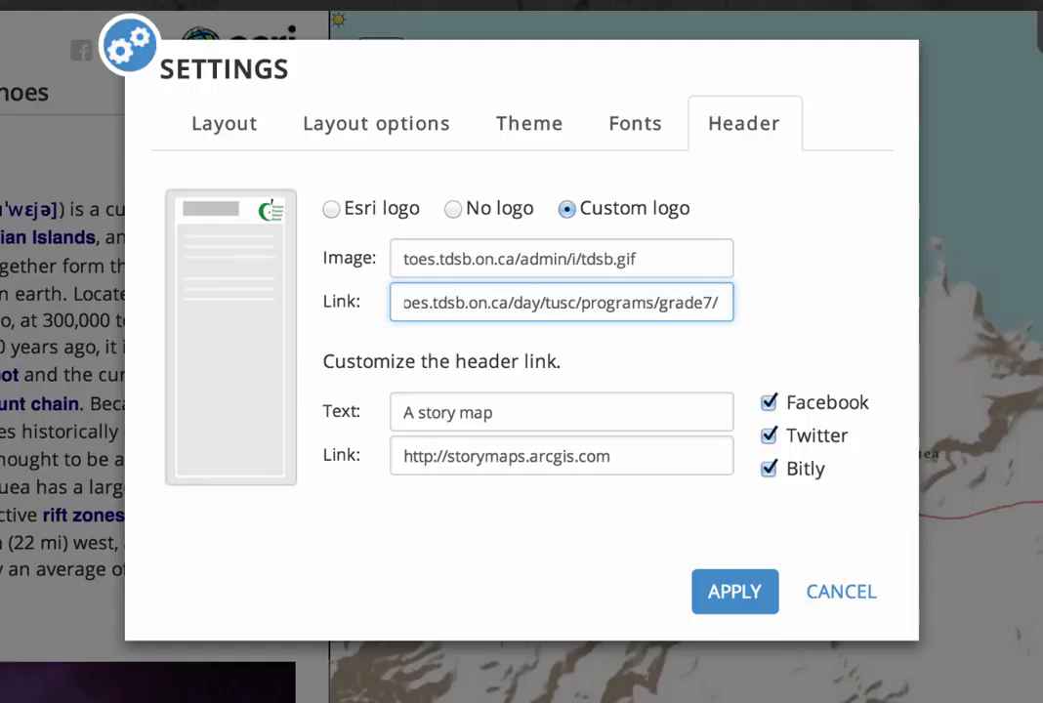
type("map.gi")
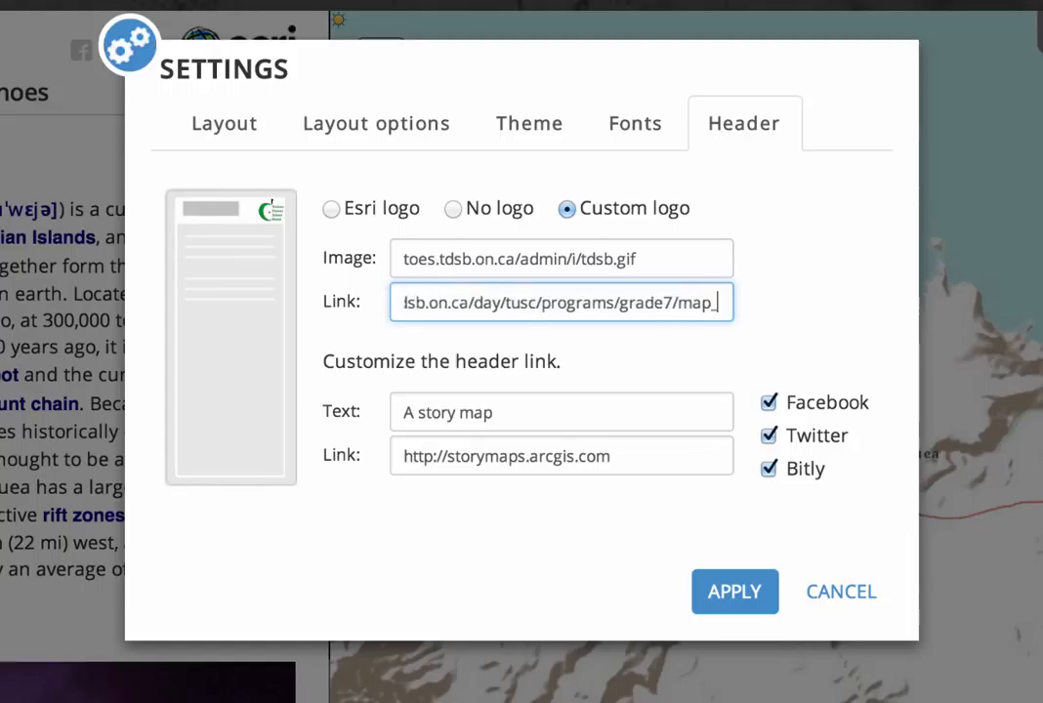
type("s/")
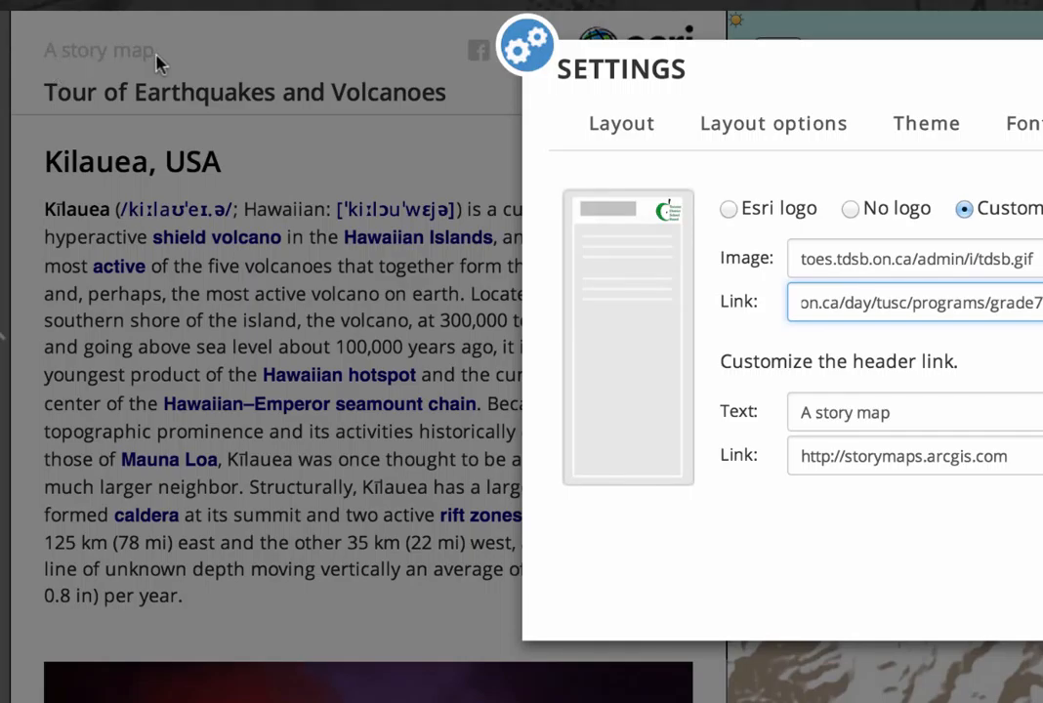
Extend the header link text "A story map" with "by:" and the two authors' first names, and apply the settings
left_click(920, 415)
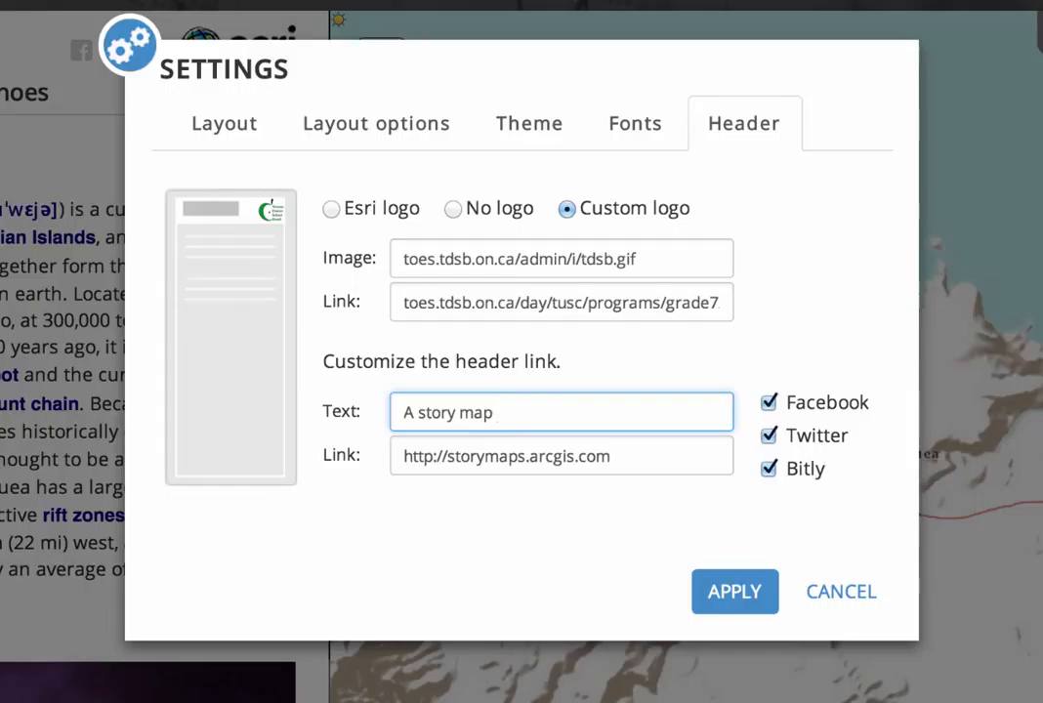
type("by: Chris An")
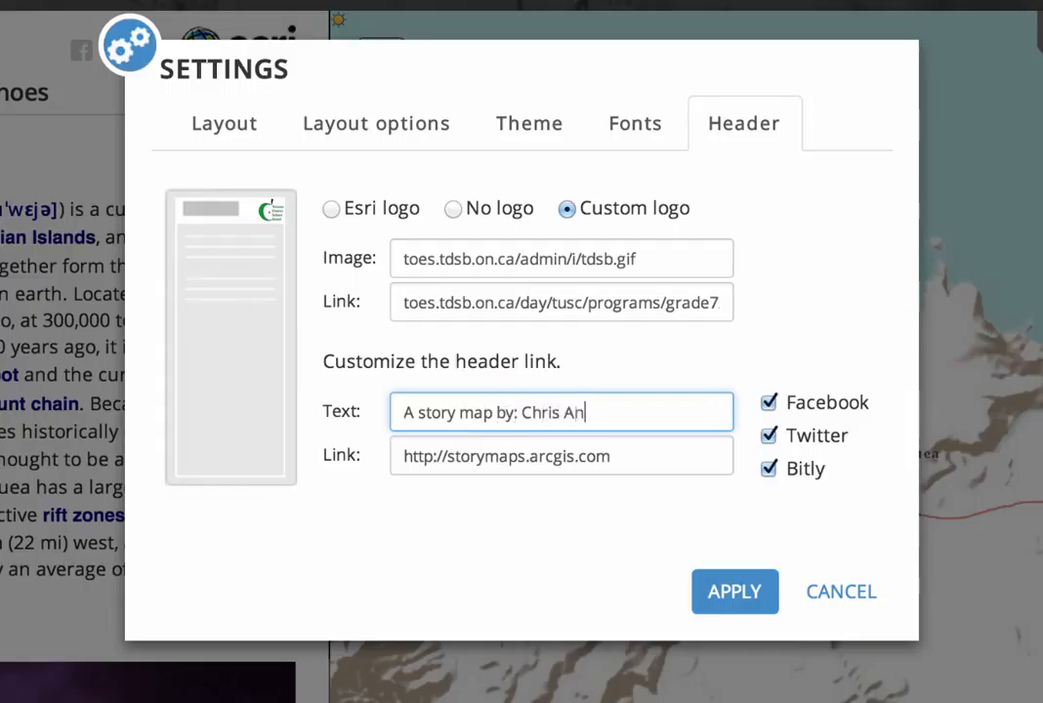
key("BackSpace")
key("BackSpace")
type("and Paul")
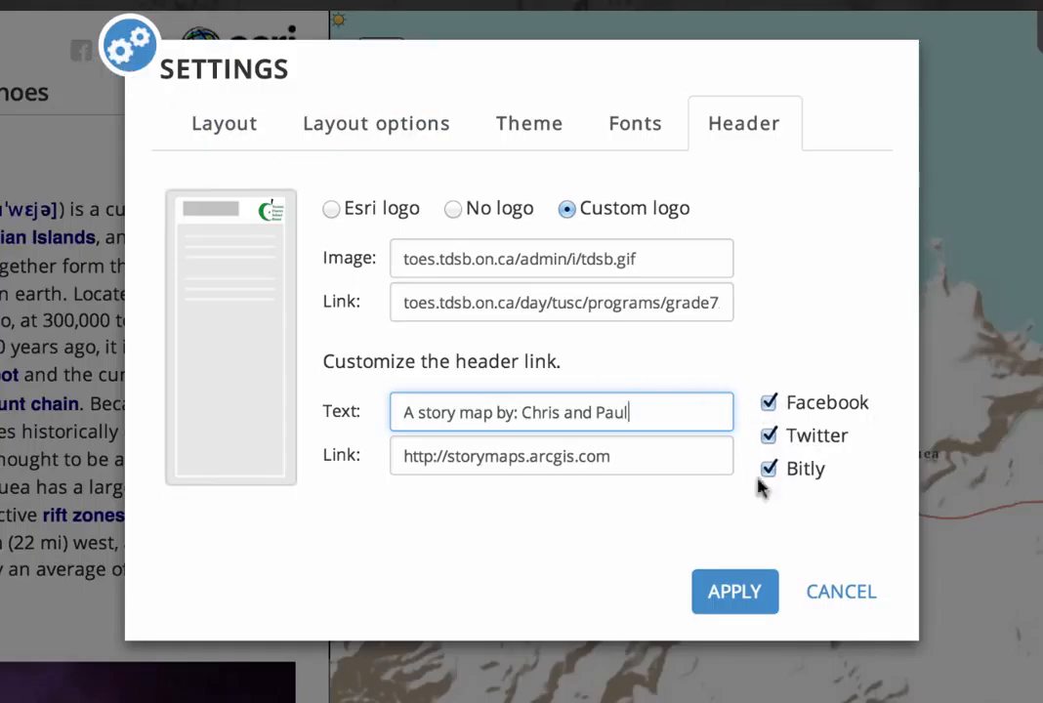
left_click(735, 592)
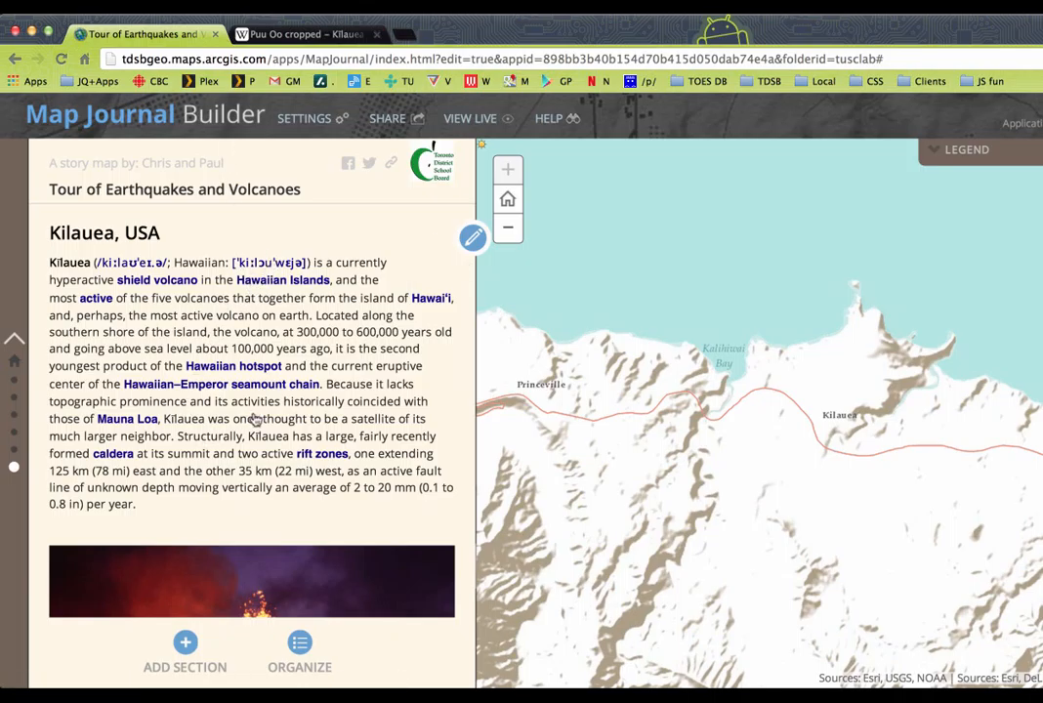
Start a new section titled "Sources" whose main stage shows the web page wikipedia.org with the Fit position
left_click(186, 647)
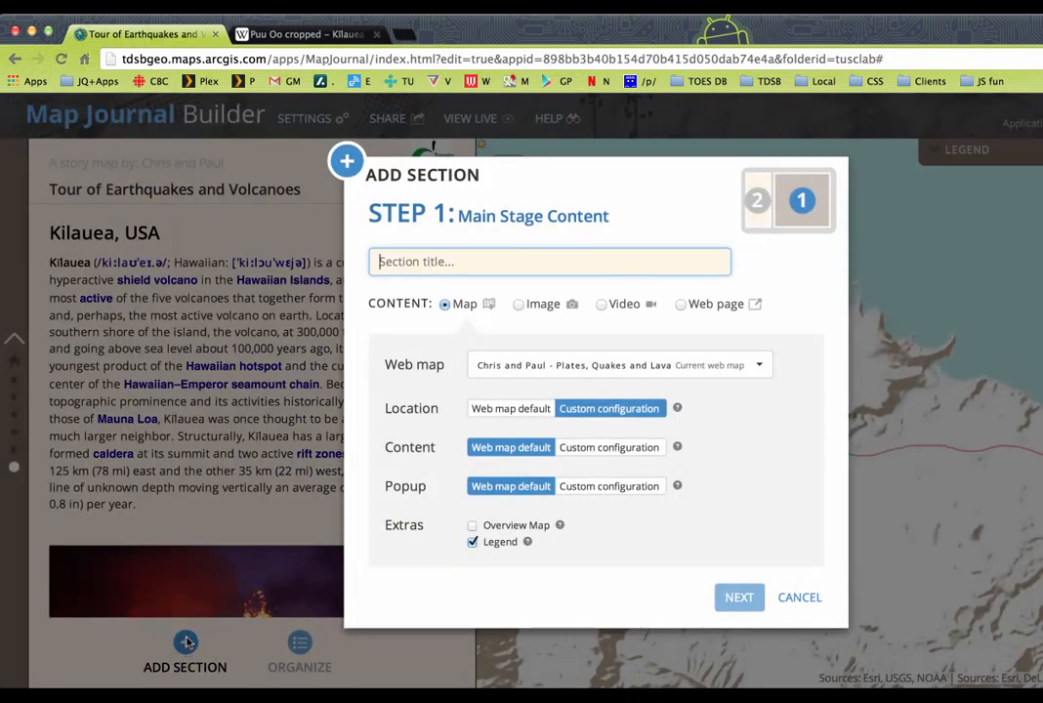
type("Sources")
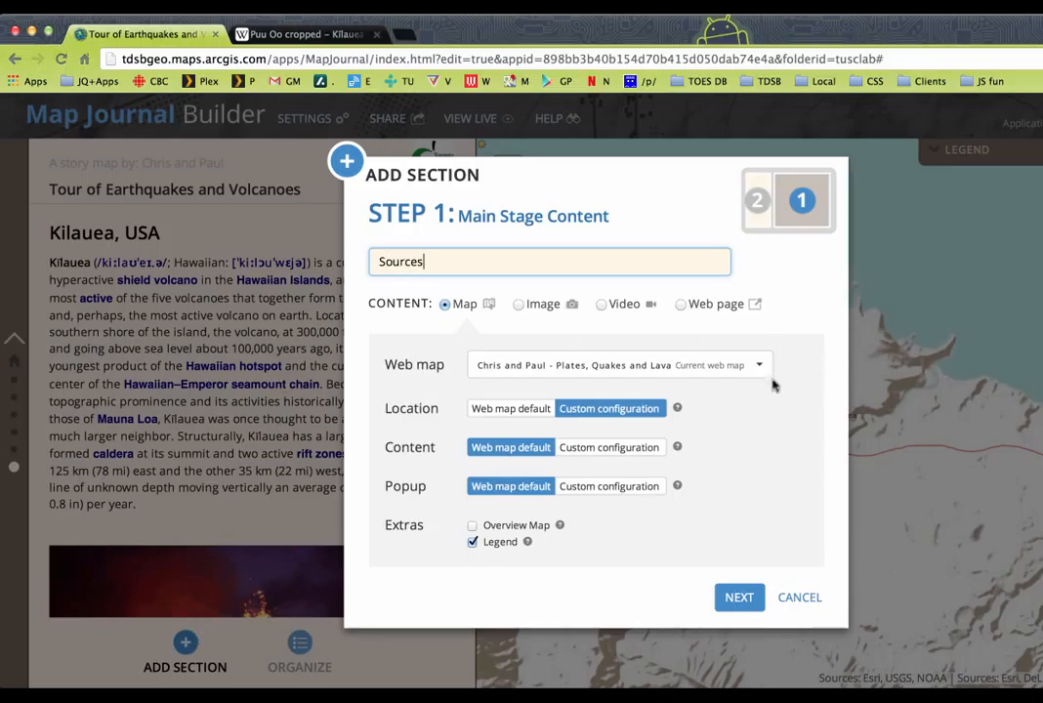
left_click(681, 305)
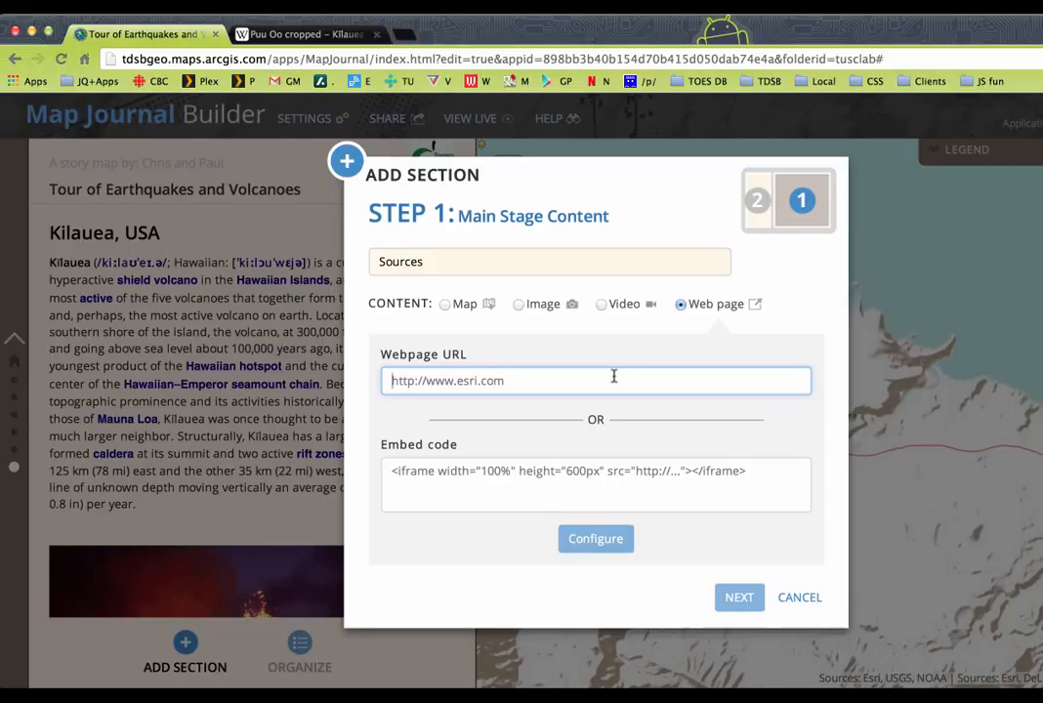
type("wiki")
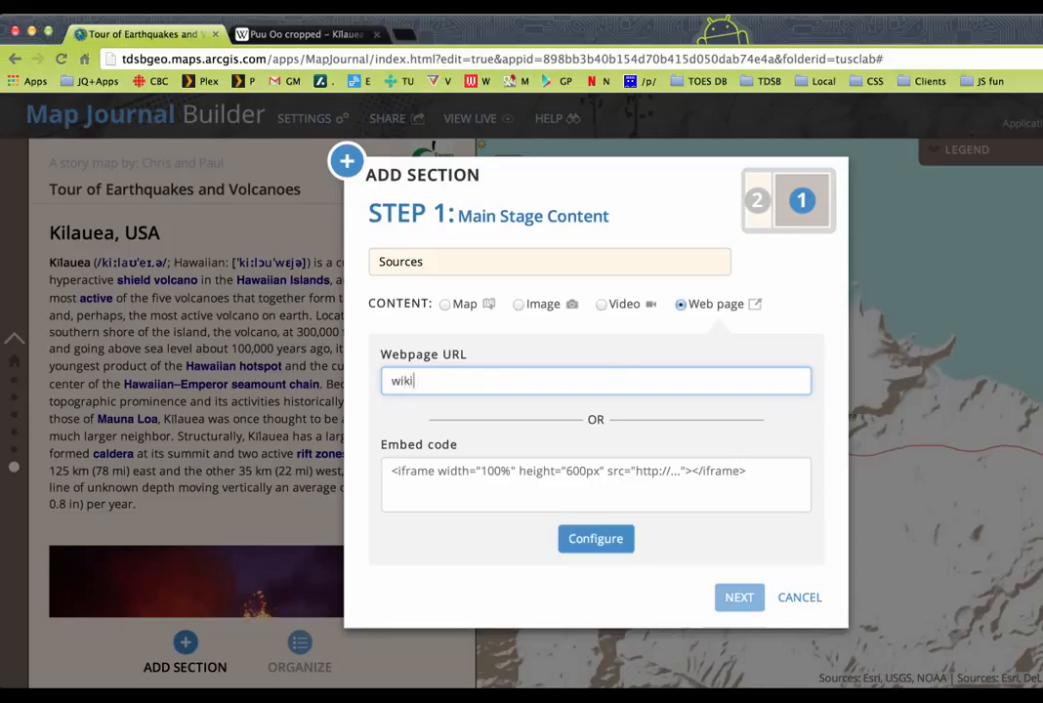
type("pedia.org")
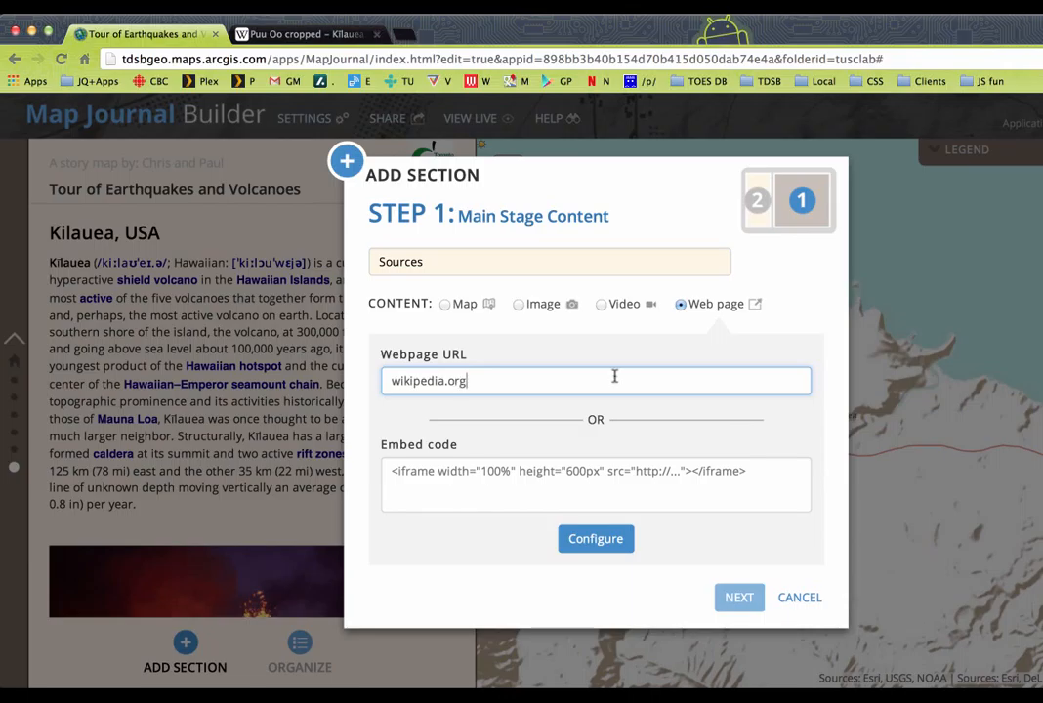
left_click(606, 542)
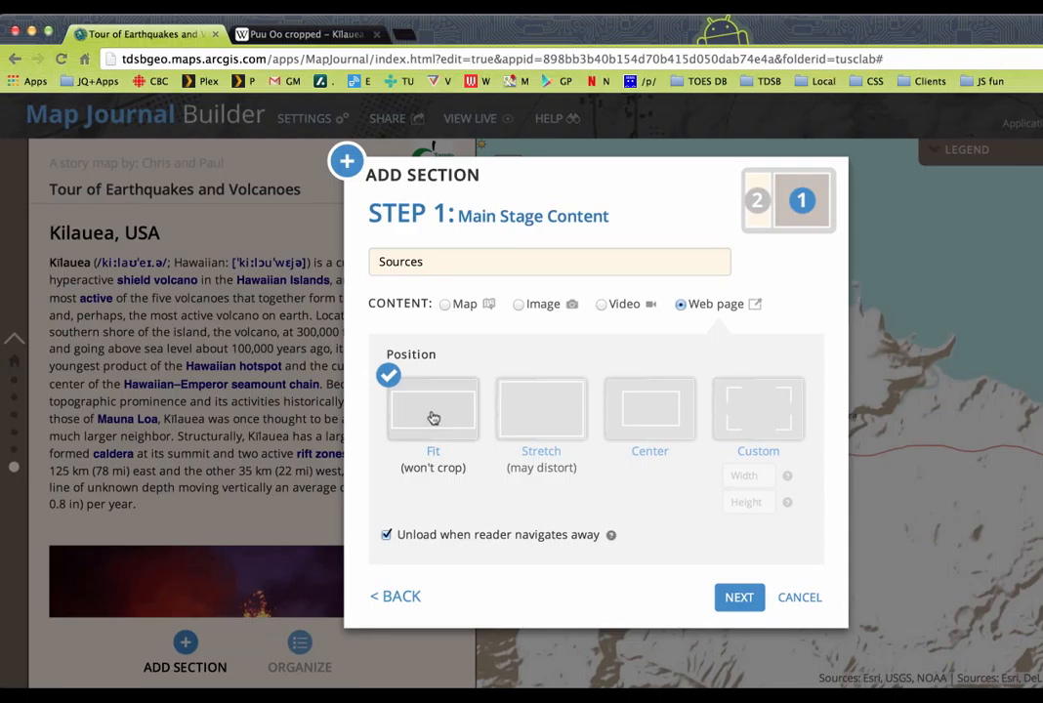
left_click(738, 598)
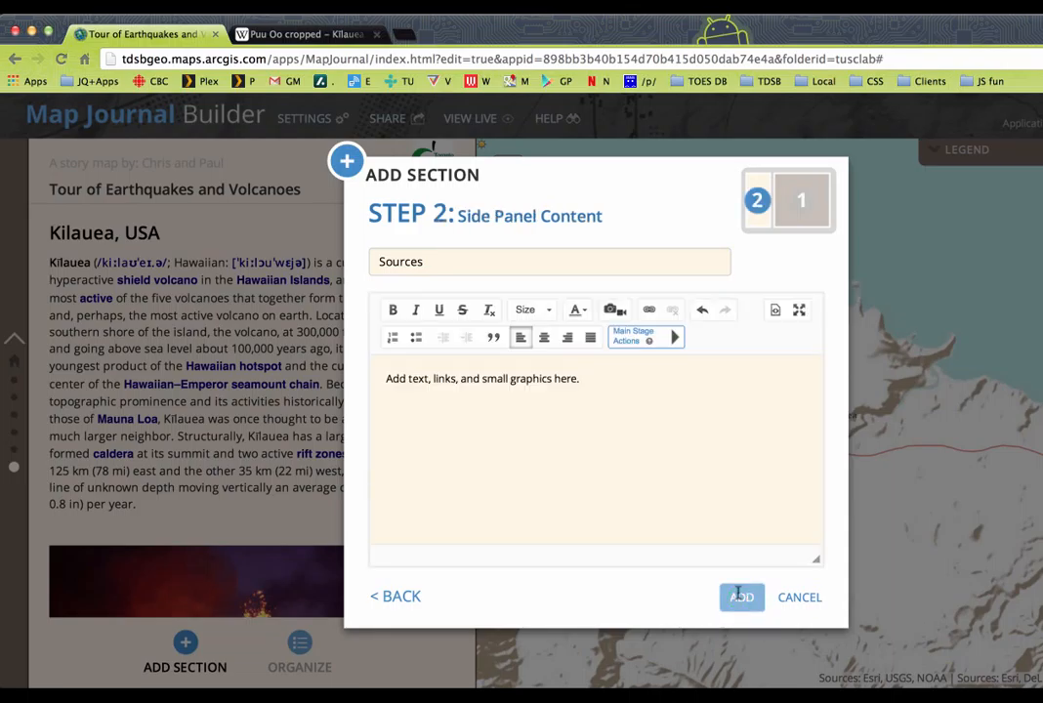
Write "All content from Wikipedia.org." as the Sources section's side panel content and add the section
left_click(587, 379)
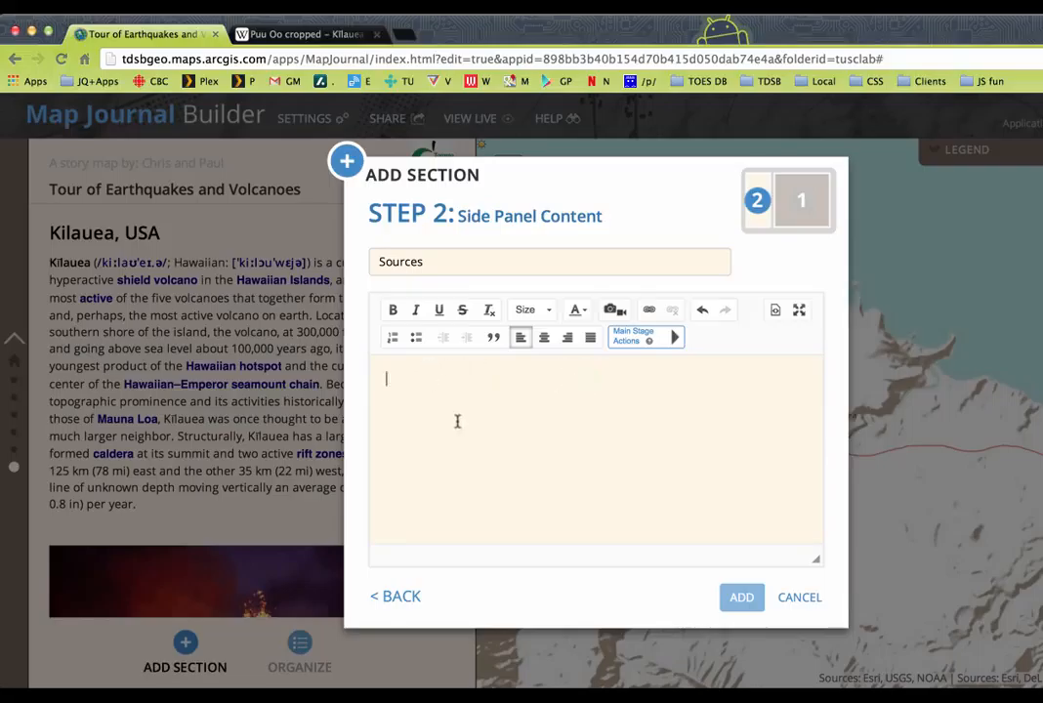
type("All")
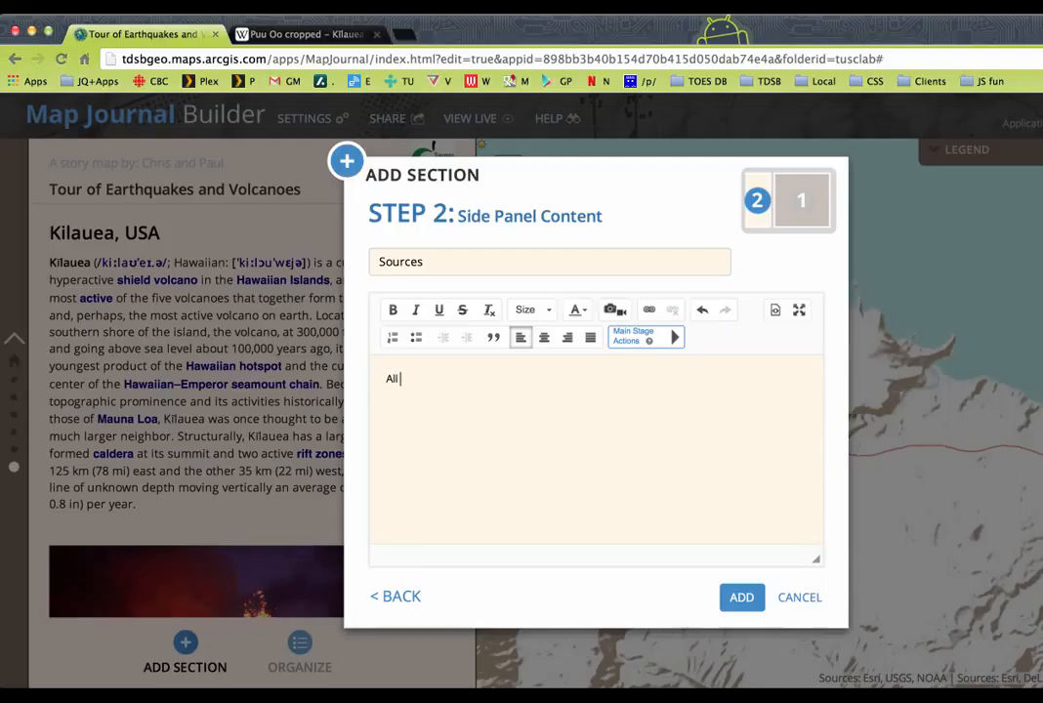
type(" content from Wiki")
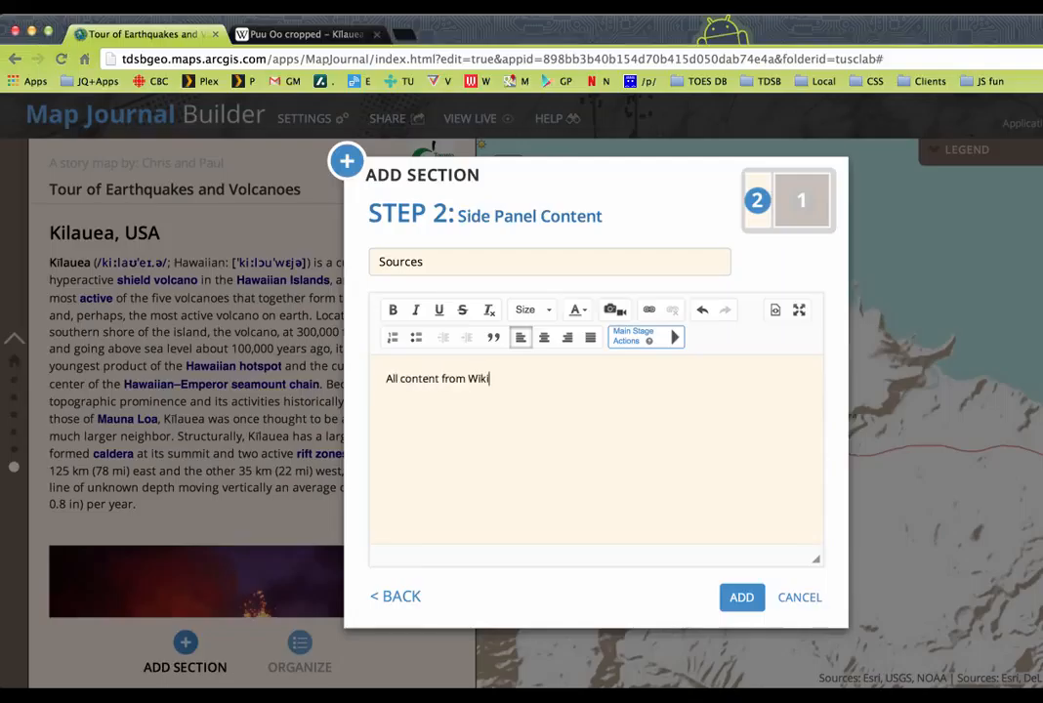
type("pedia.org.")
left_click(744, 600)
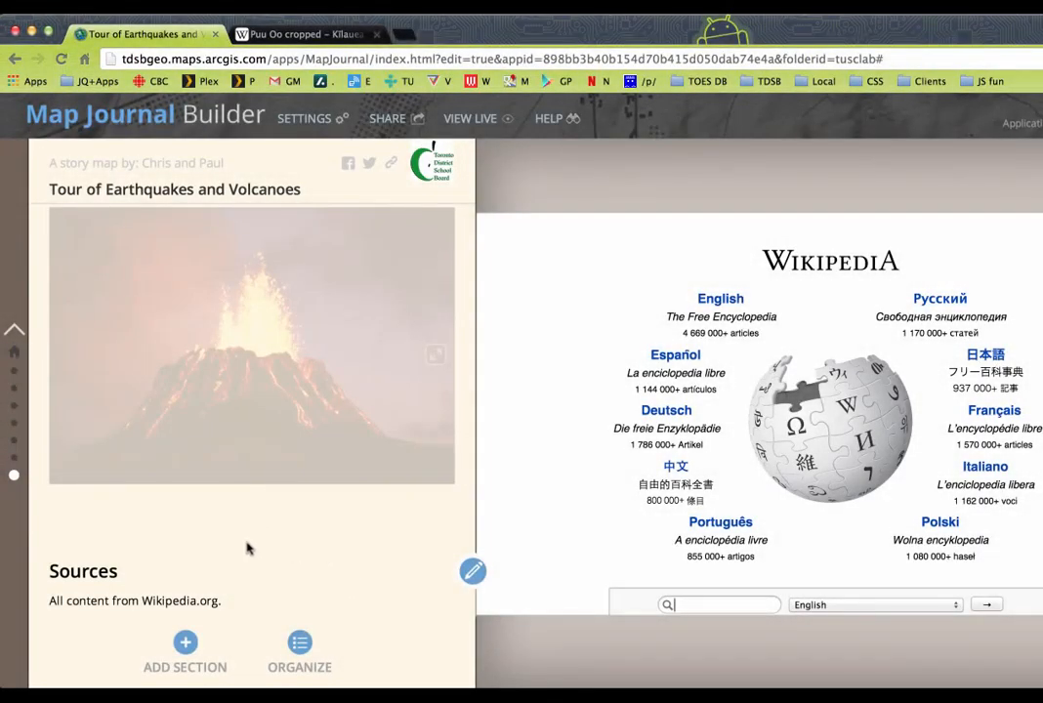
Reorder the sections so Mt. Etna precedes the 1960 Chilean Earthquake and Galeras precedes the 1896 Meiji-Sanriku Earthquake, and apply the order
left_click(298, 644)
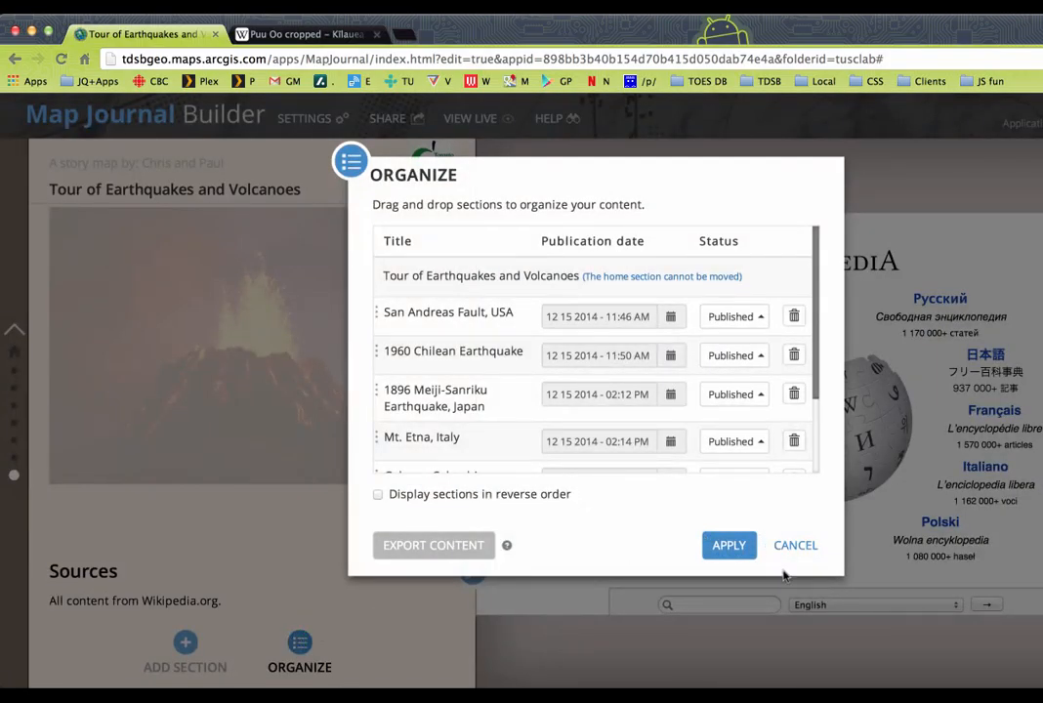
left_click_drag(816, 302, 814, 395)
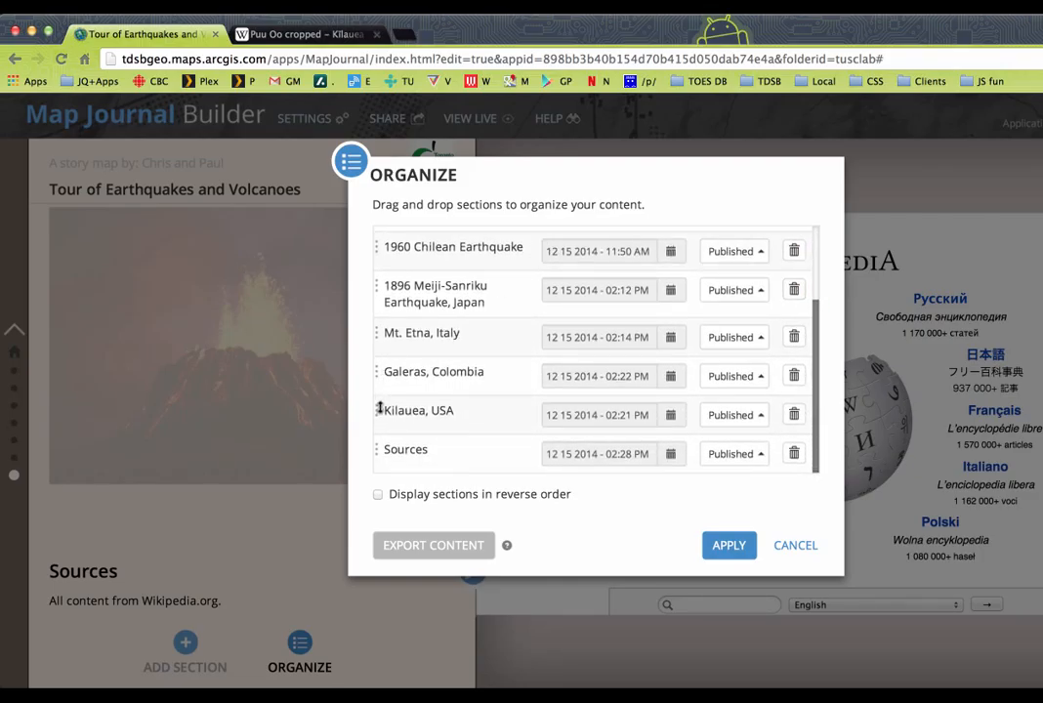
scroll(508, 252, "up", 1)
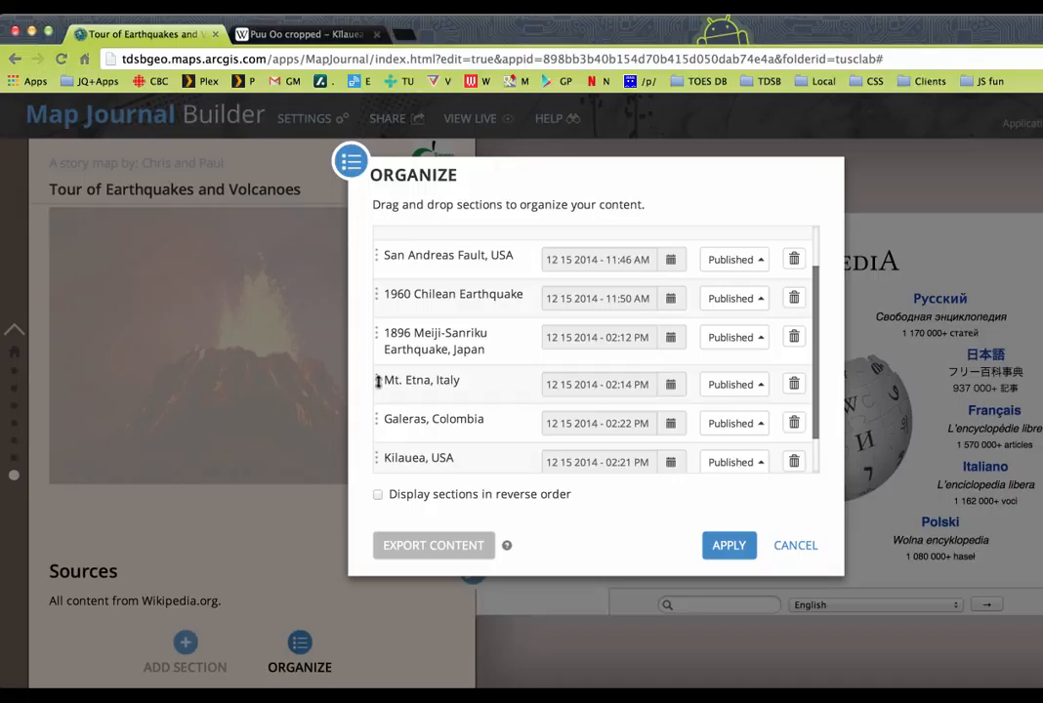
left_click_drag(374, 383, 386, 298)
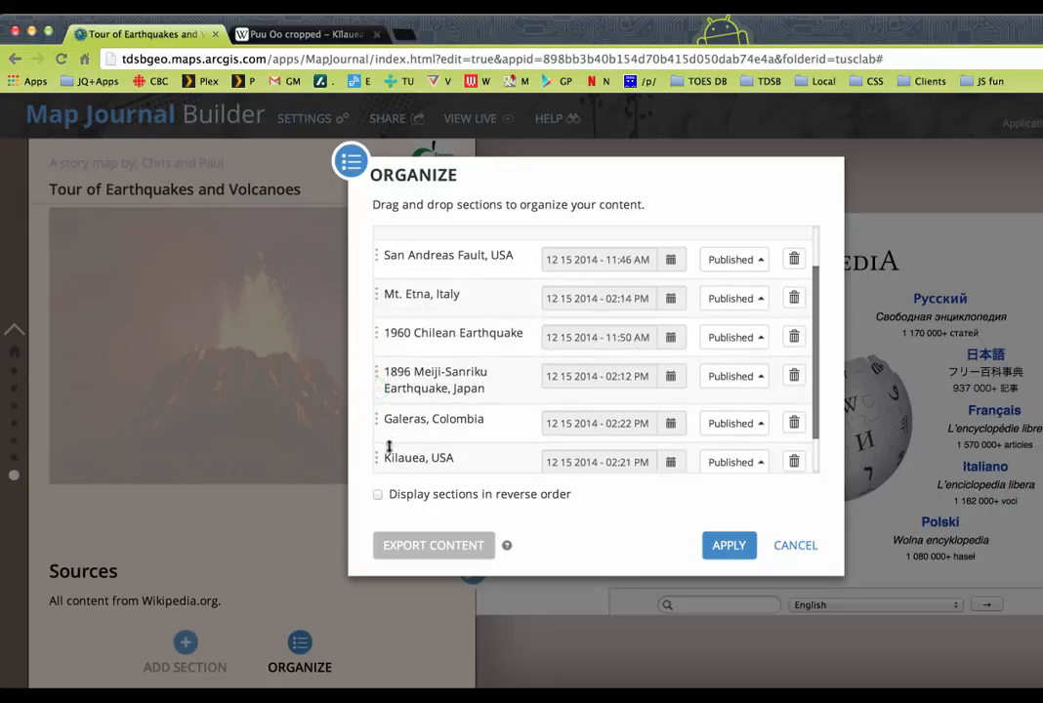
left_click_drag(374, 420, 381, 367)
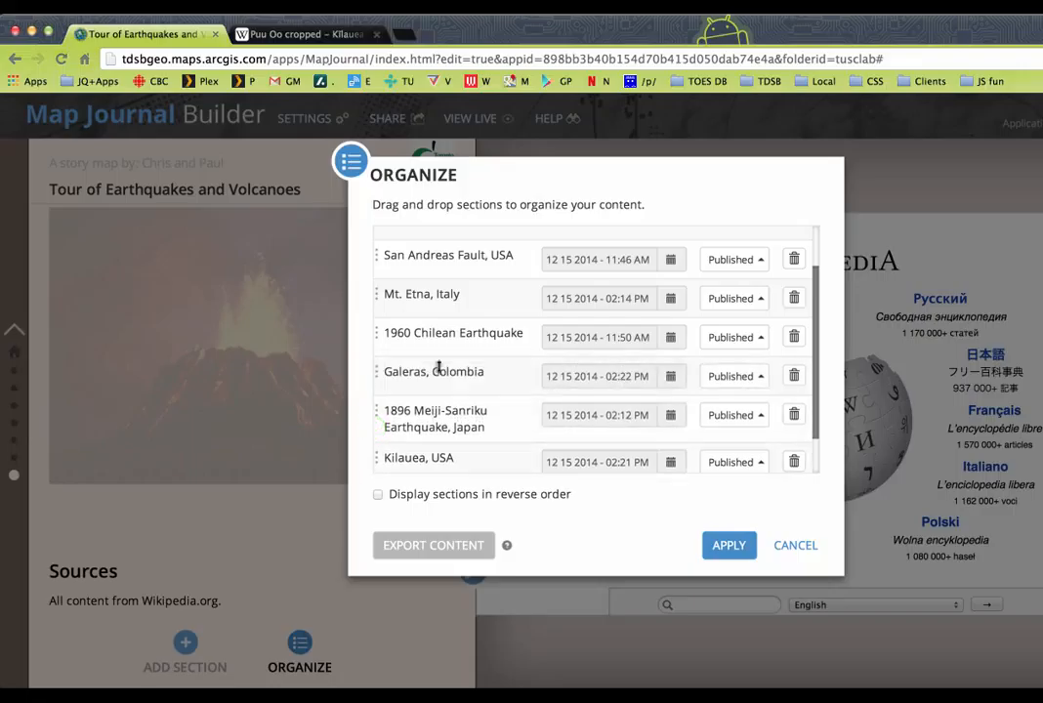
scroll(478, 328, "down", 1)
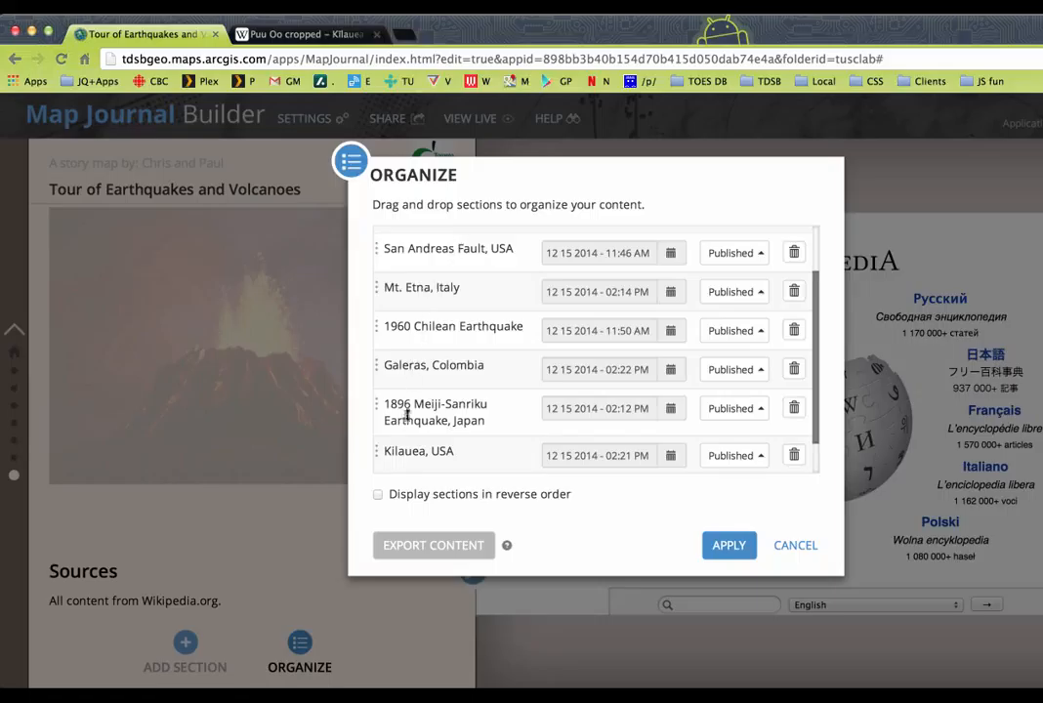
scroll(425, 403, "down", 1)
scroll(502, 448, "down", 2)
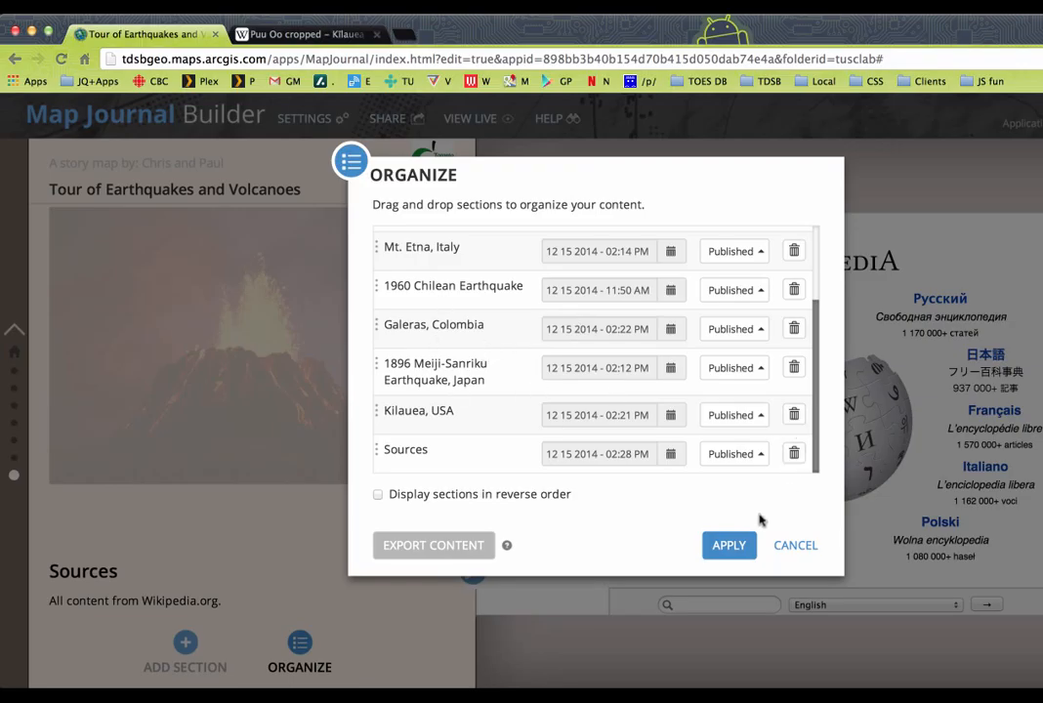
left_click(729, 548)
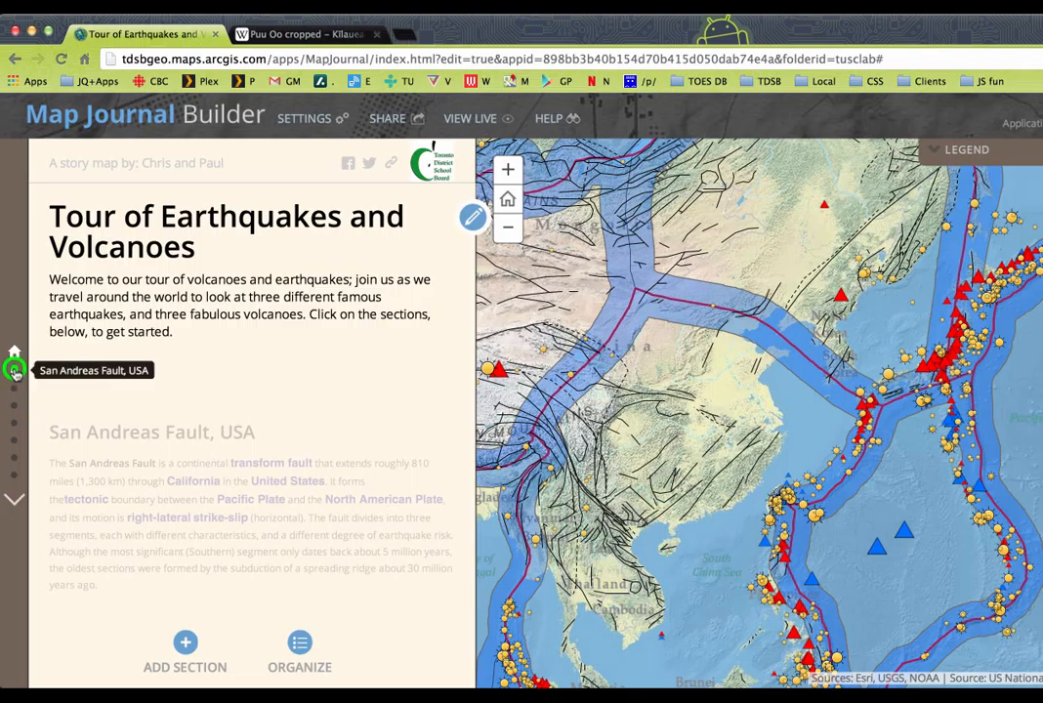
Check the new order by viewing the San Andreas Fault, Mt. Etna and 1960 Chilean Earthquake sections, and save the journal
left_click(14, 371)
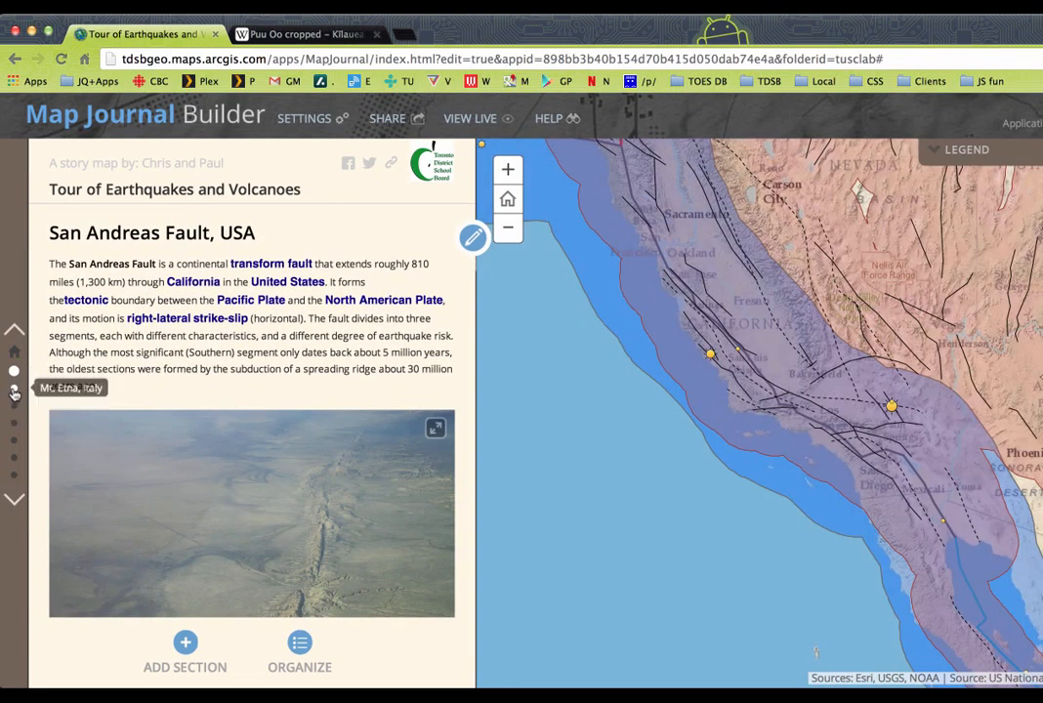
left_click(15, 391)
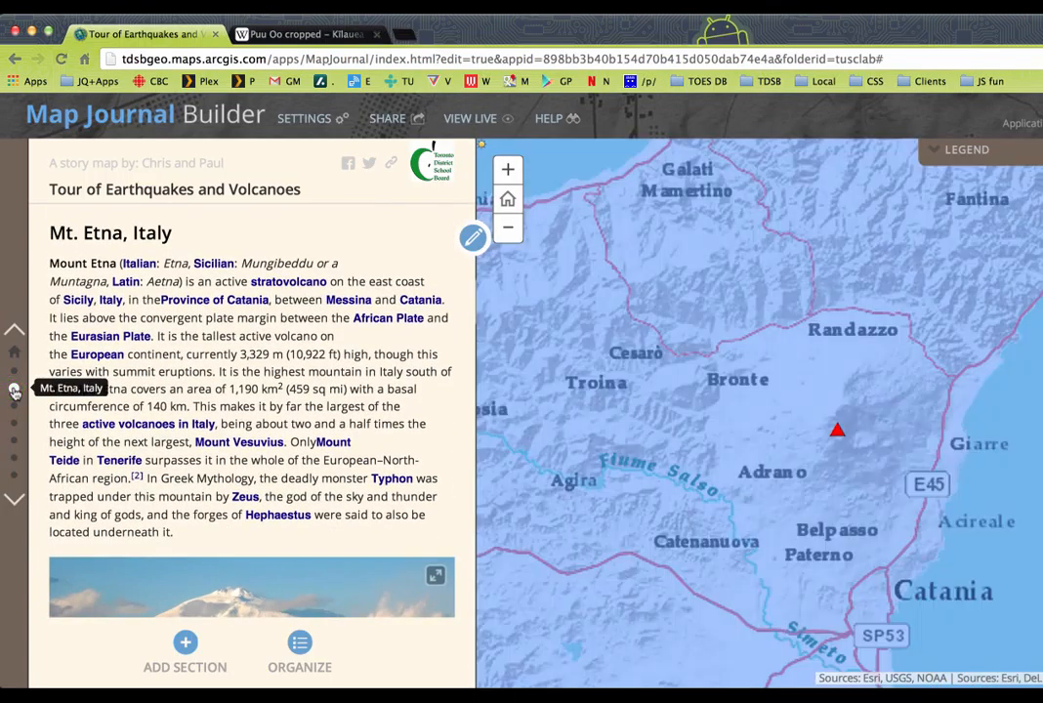
left_click(15, 406)
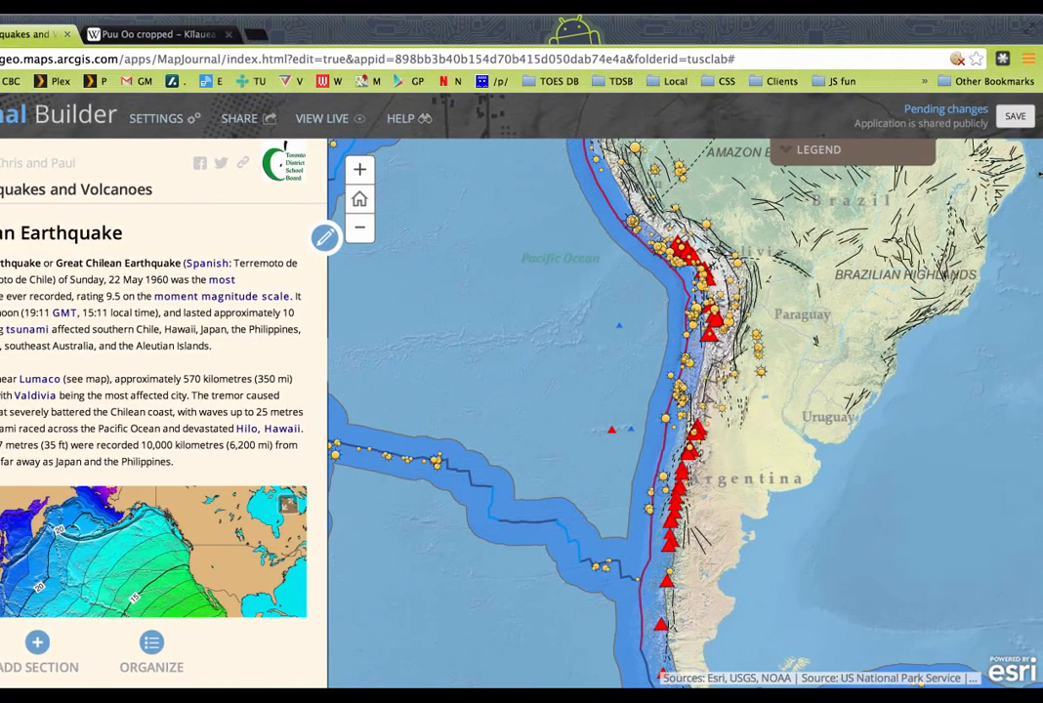
left_click(1015, 116)
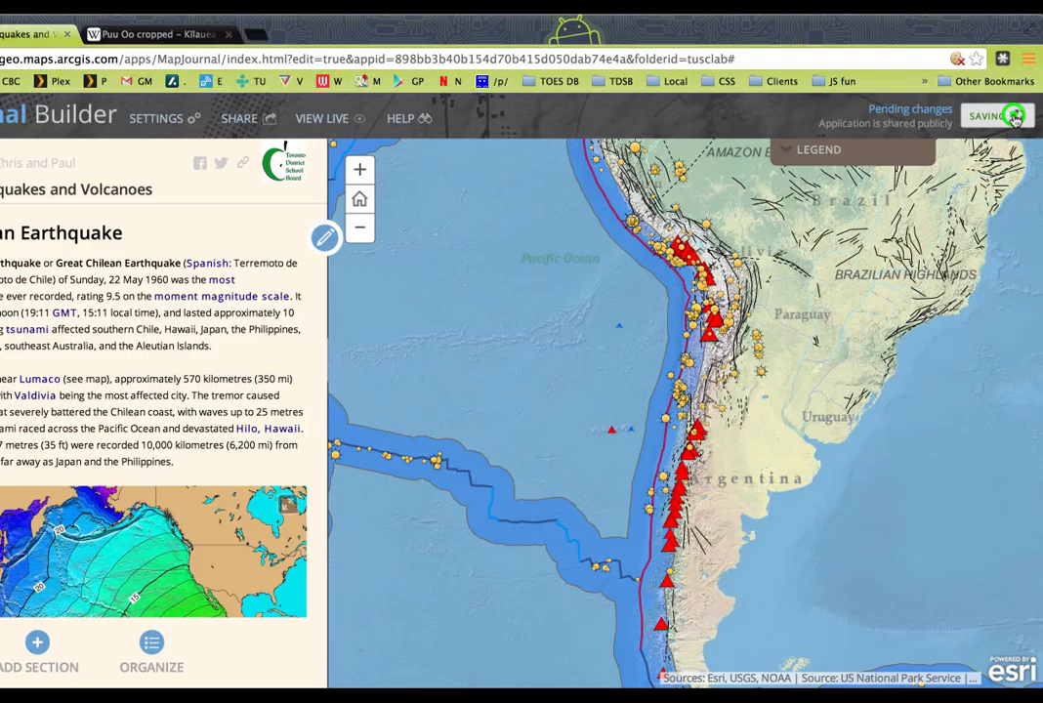